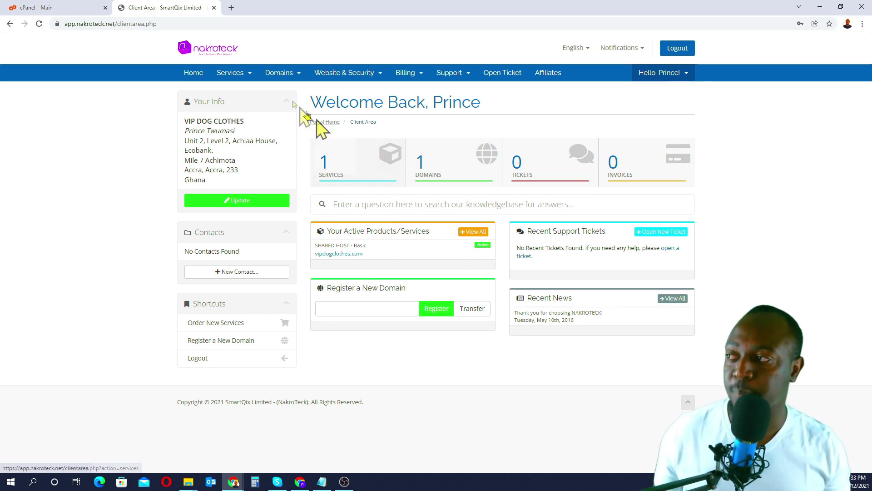
# Step: In cPanel Email Accounts, start a new account and keep wrkhb.com as its domain
pyautogui.click(68, 8)
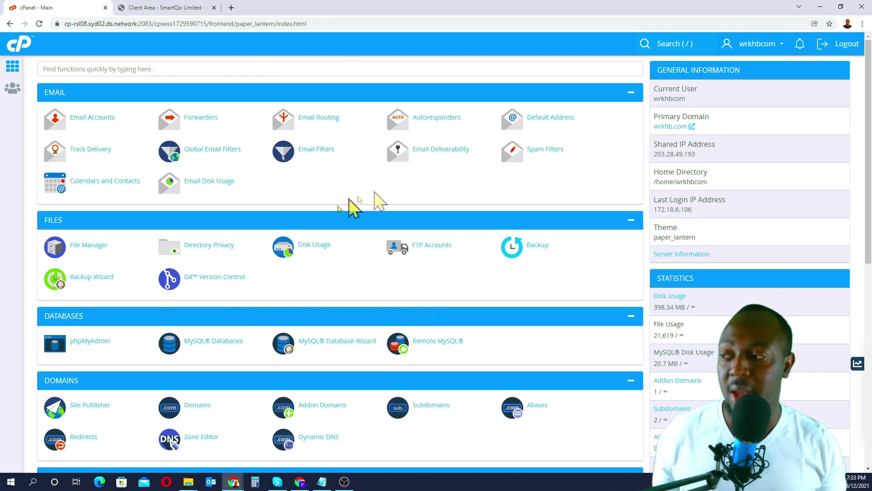
pyautogui.scroll(-6, 333, 247)
pyautogui.scroll(6, 335, 246)
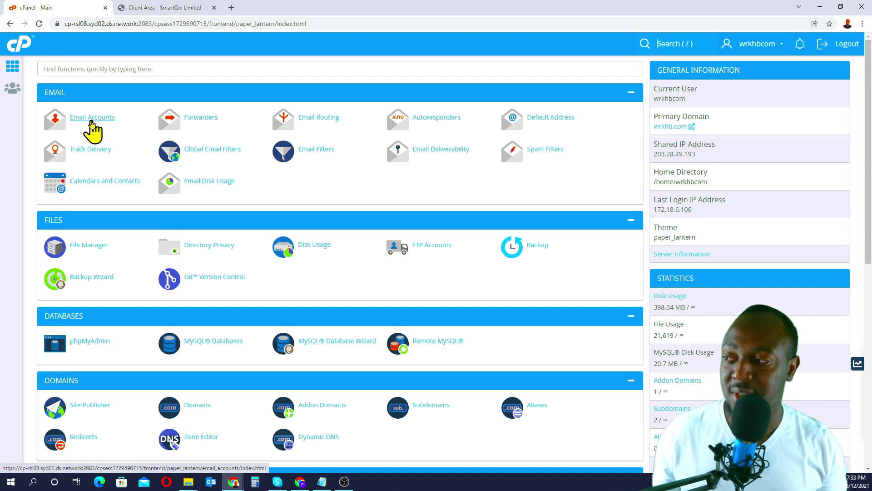
pyautogui.click(92, 119)
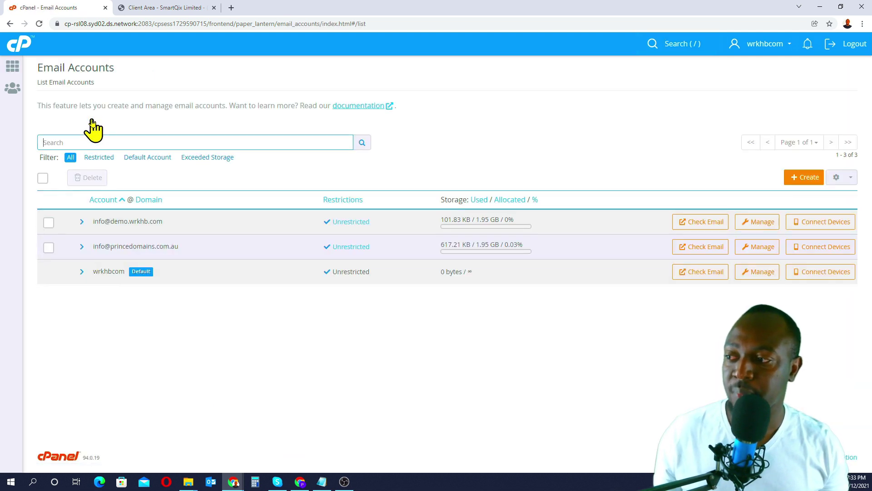
pyautogui.click(806, 180)
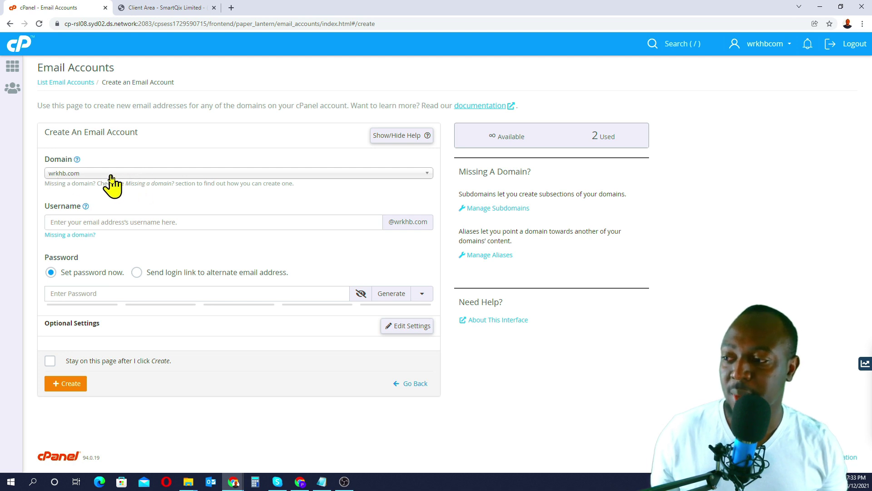
pyautogui.click(169, 177)
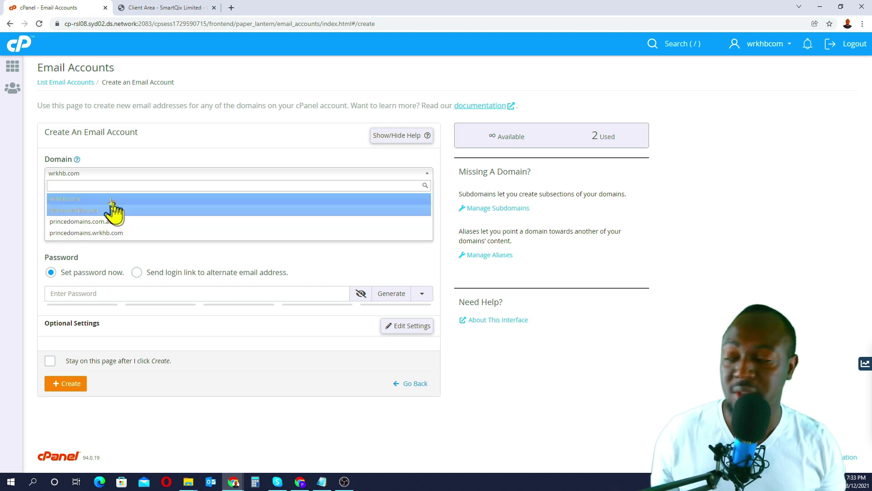
pyautogui.click(146, 251)
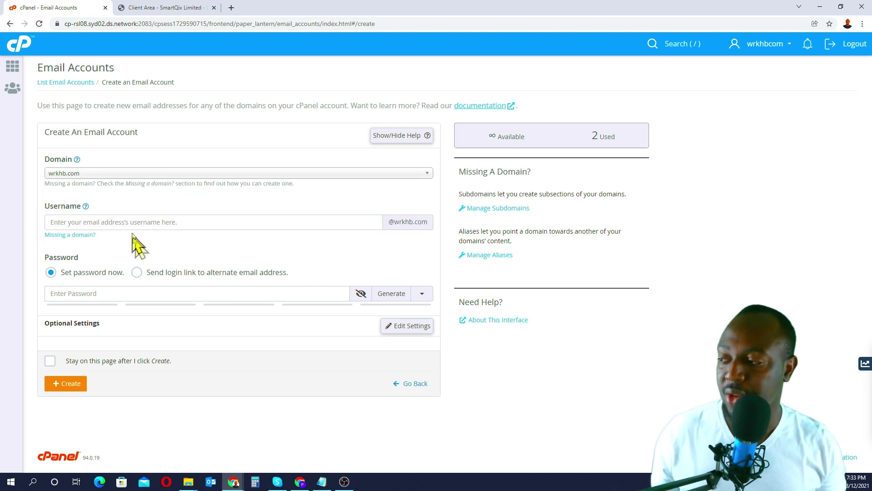
pyautogui.click(226, 297)
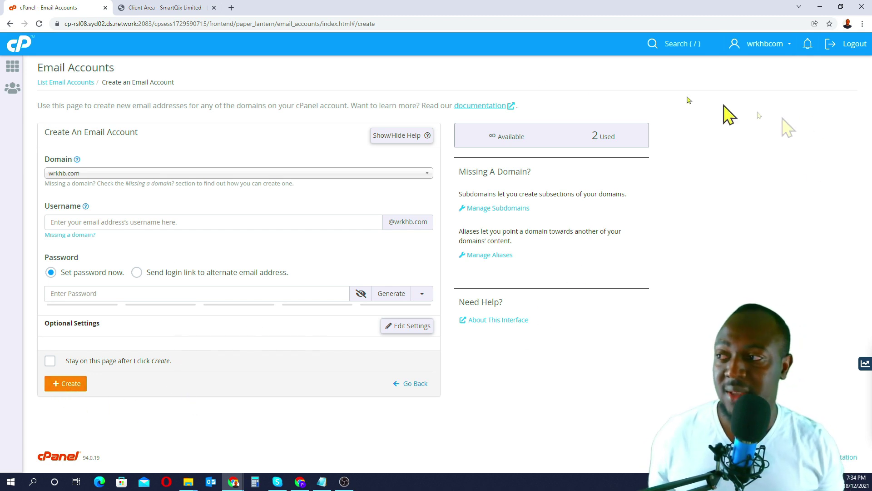
# Step: In Nakroteck Services, open the Basic vipdogclothes.com hosting product and log in to Plesk
pyautogui.click(177, 9)
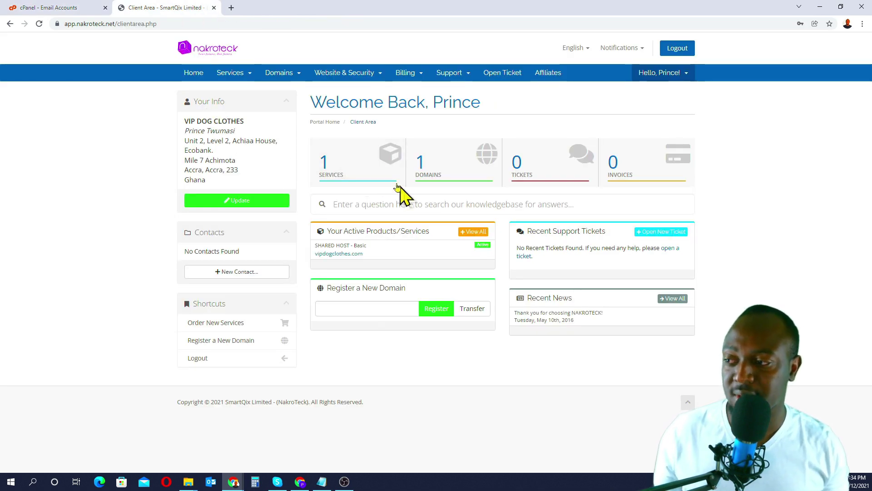
pyautogui.click(360, 169)
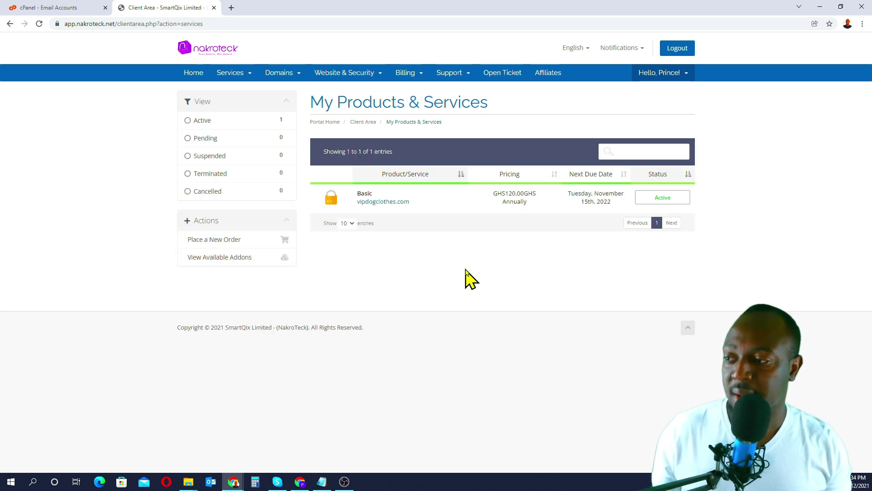
pyautogui.click(450, 207)
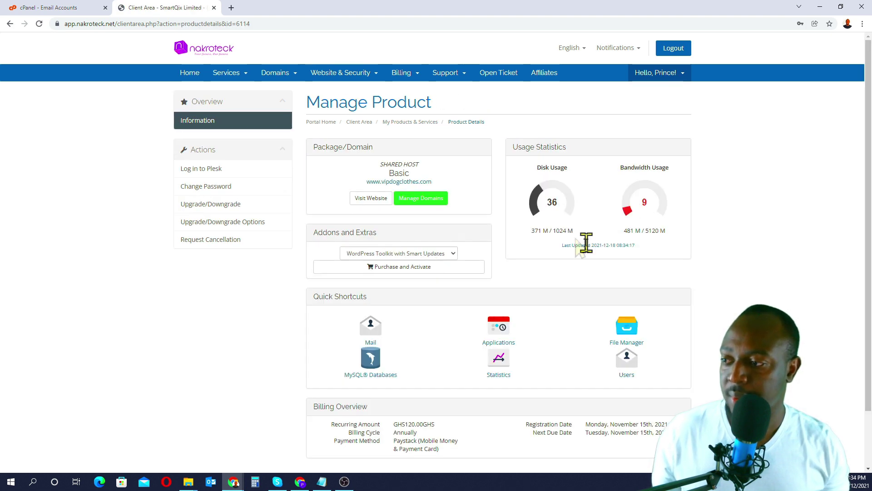
pyautogui.click(212, 170)
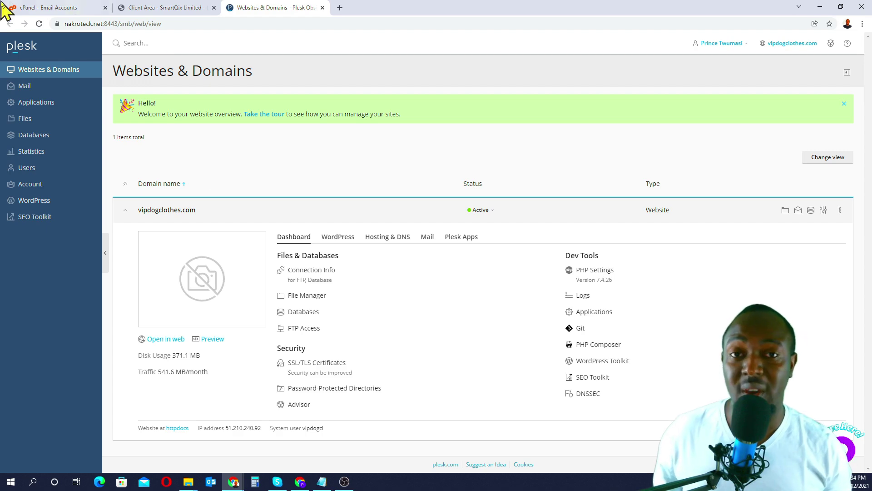
# Step: Zoom Plesk to 150% and open Mail's Create Email Address form for vipdogclothes.com
pyautogui.click(45, 77)
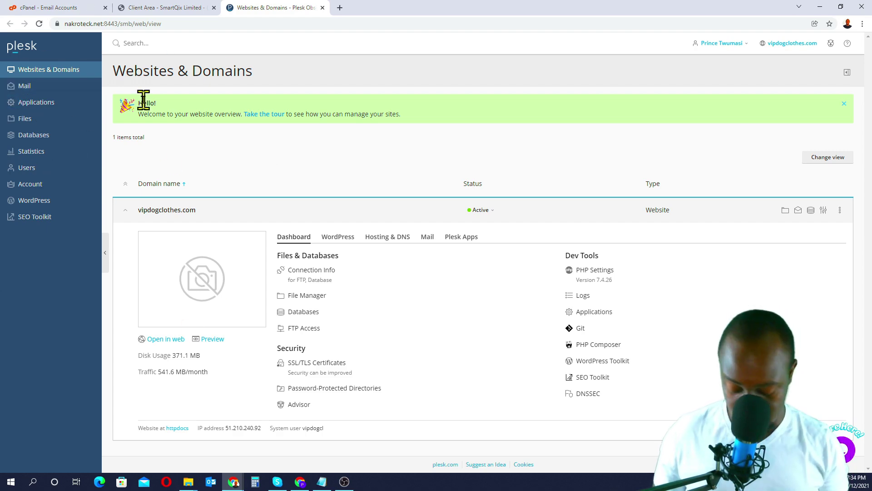
pyautogui.hotkey('ctrl', '+')
pyautogui.hotkey('ctrl', '+')
pyautogui.hotkey('ctrl', '+')
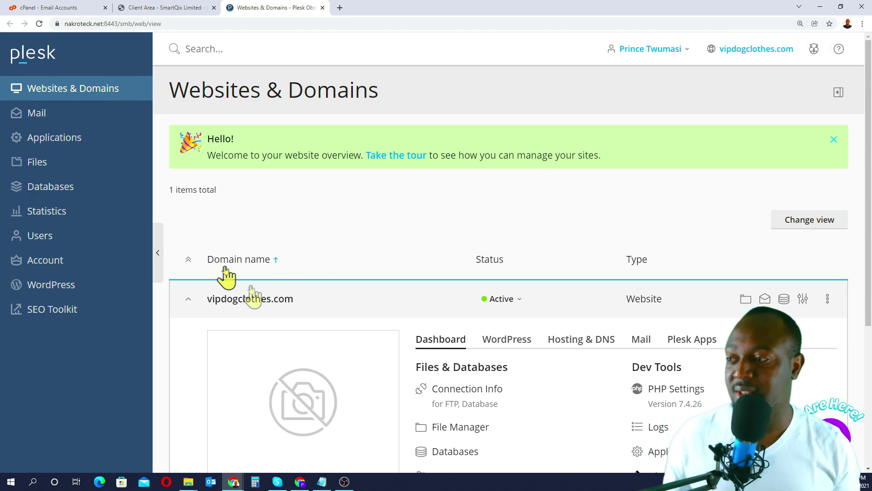
pyautogui.scroll(-3, 709, 284)
pyautogui.scroll(4, 707, 284)
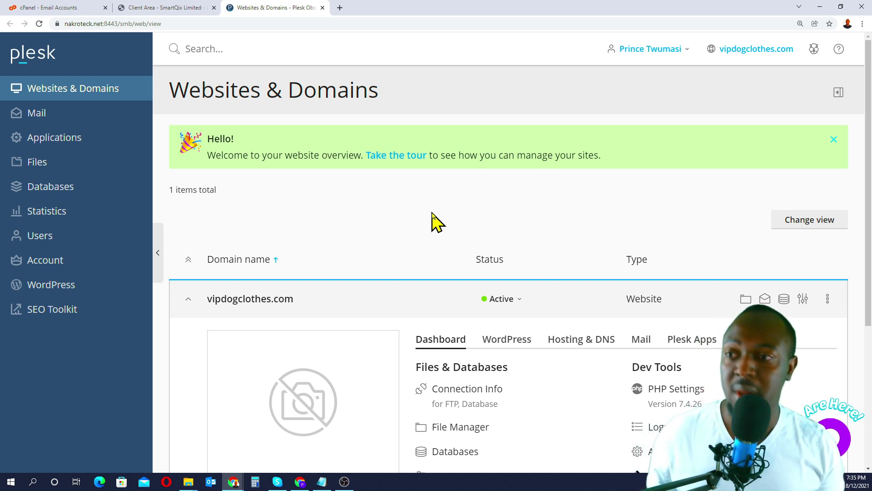
pyautogui.click(23, 119)
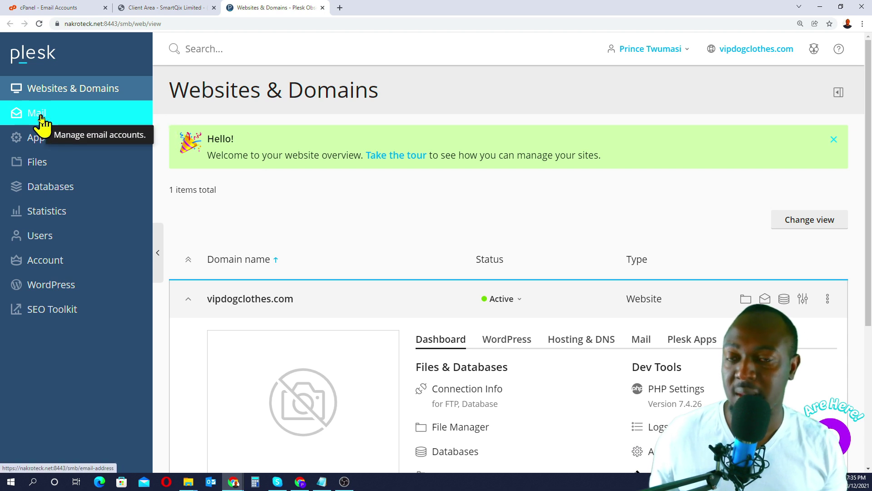
pyautogui.click(42, 121)
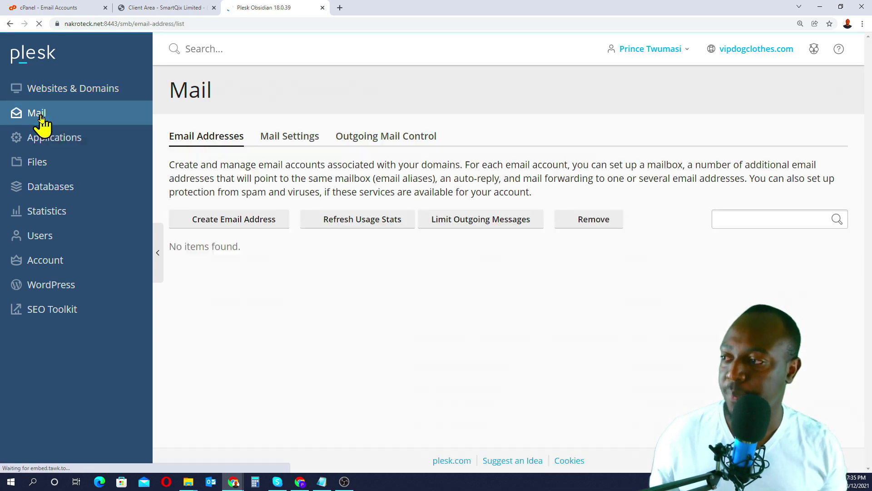
pyautogui.click(211, 220)
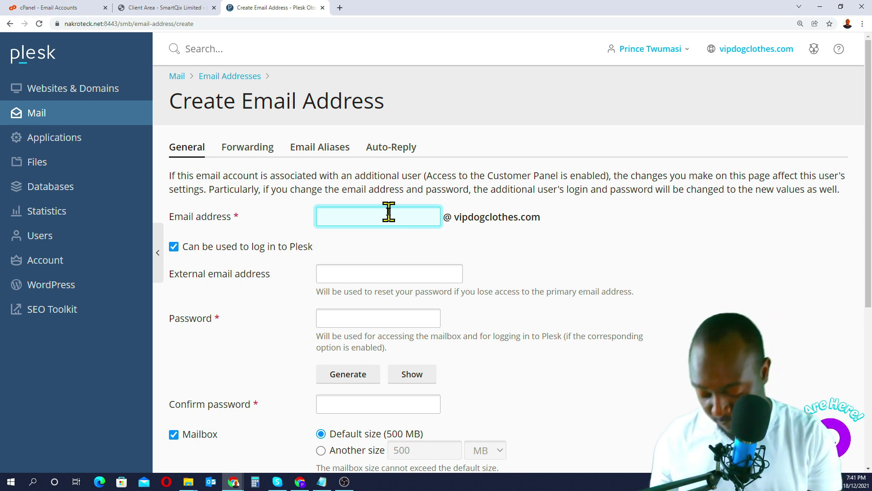
# Step: Enter 'info' as the new email address name
pyautogui.write('fo')
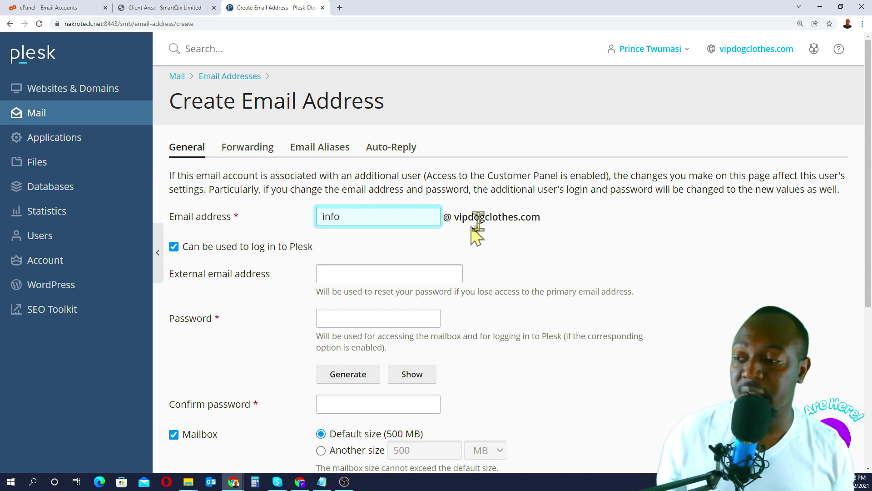
pyautogui.scroll(-2, 466, 259)
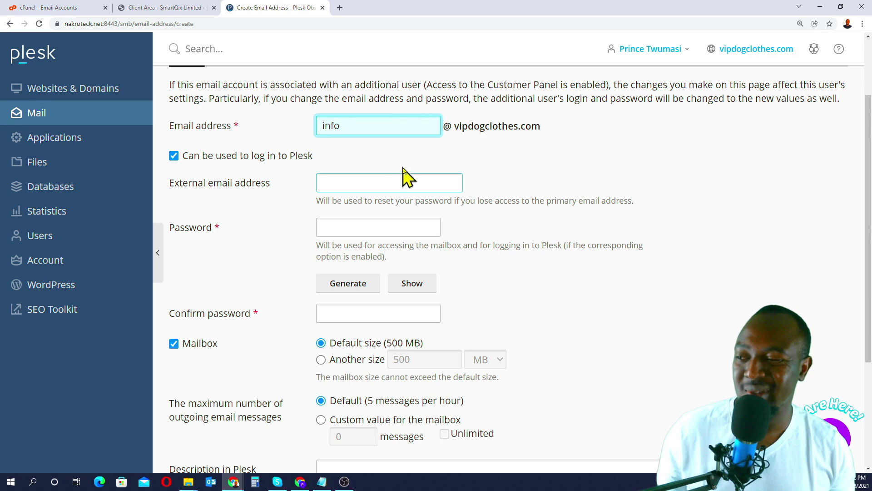
pyautogui.scroll(-1, 403, 179)
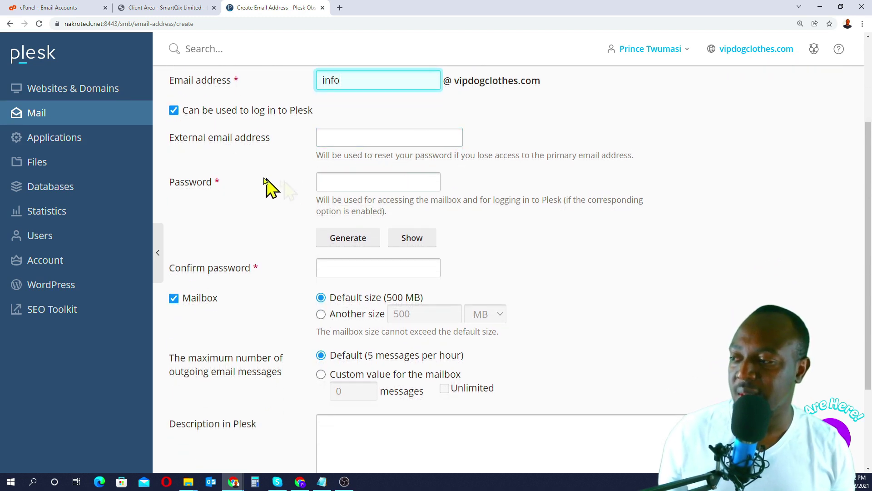
# Step: Paste the strong password into both password fields and create the 500 MB mailbox
pyautogui.click(344, 179)
pyautogui.hotkey('ctrl', 'v')
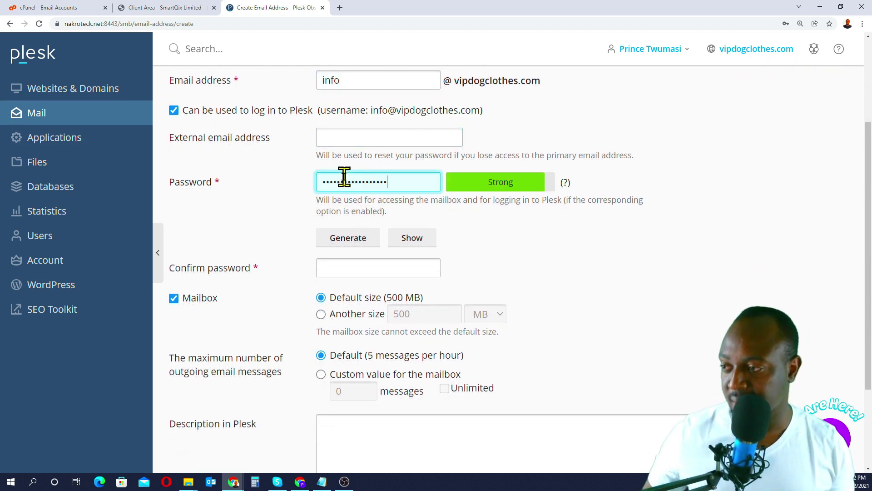
pyautogui.scroll(-2, 571, 278)
pyautogui.click(341, 173)
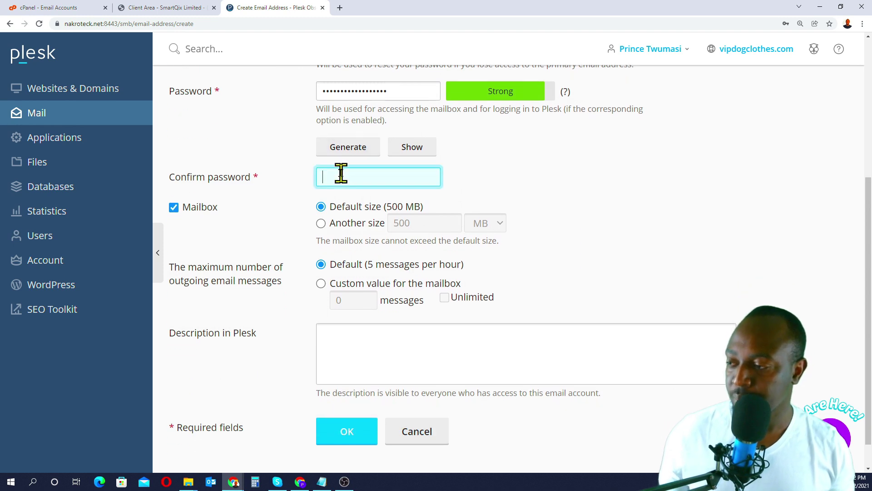
pyautogui.hotkey('ctrl', 'v')
pyautogui.click(671, 240)
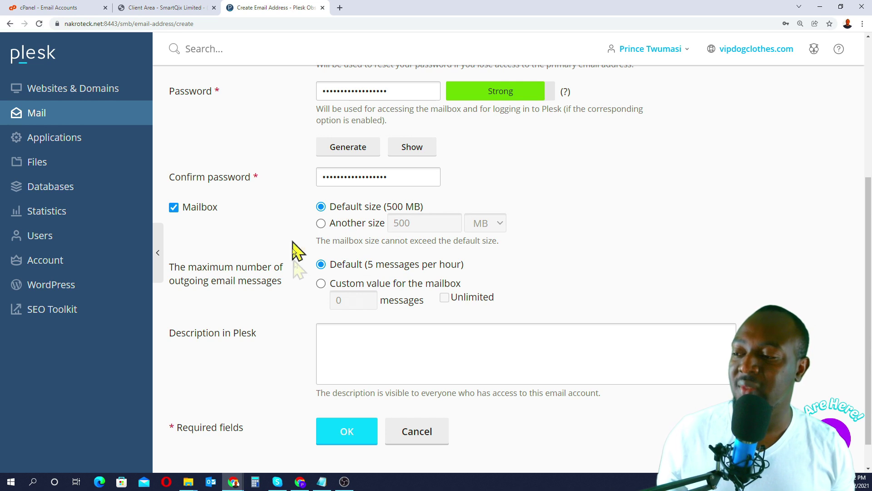
pyautogui.scroll(-1, 552, 249)
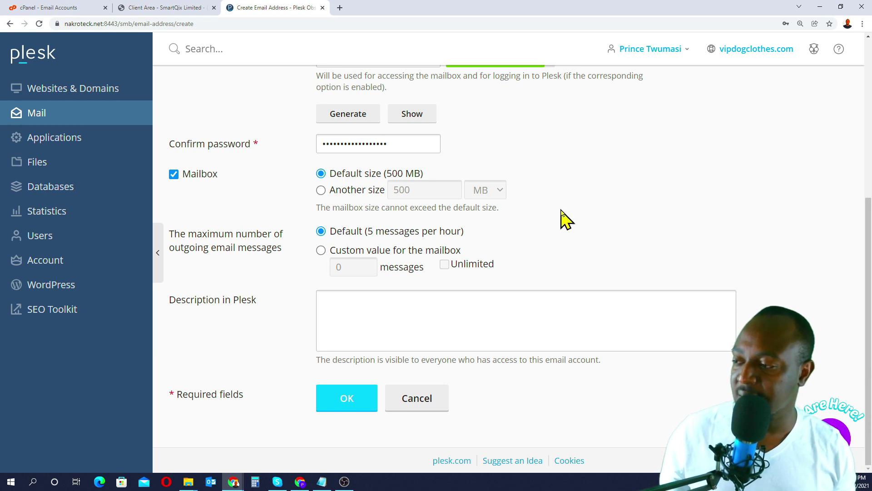
pyautogui.click(340, 401)
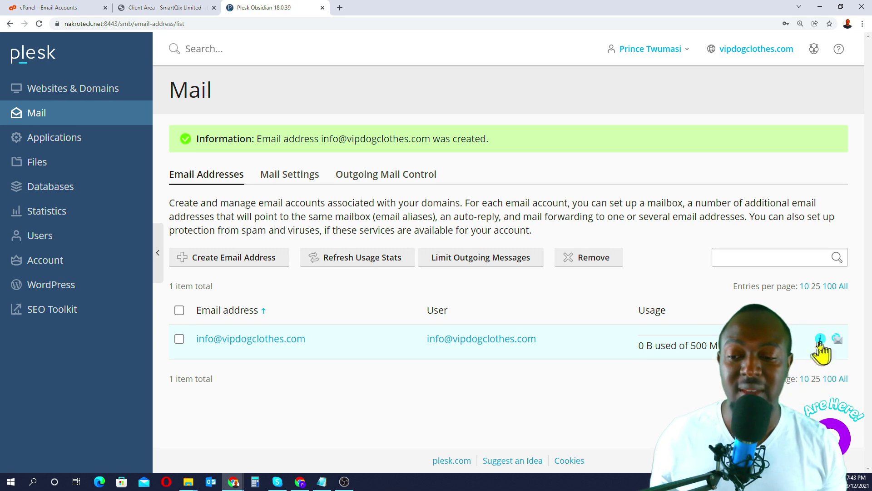
# Step: Open the info mailbox's mail client setup and review its manual server settings
pyautogui.moveTo(821, 341)
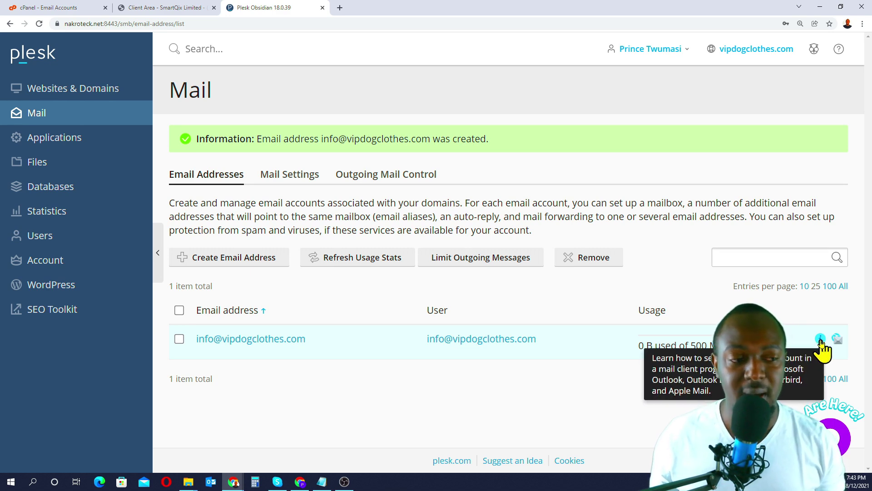
pyautogui.click(821, 340)
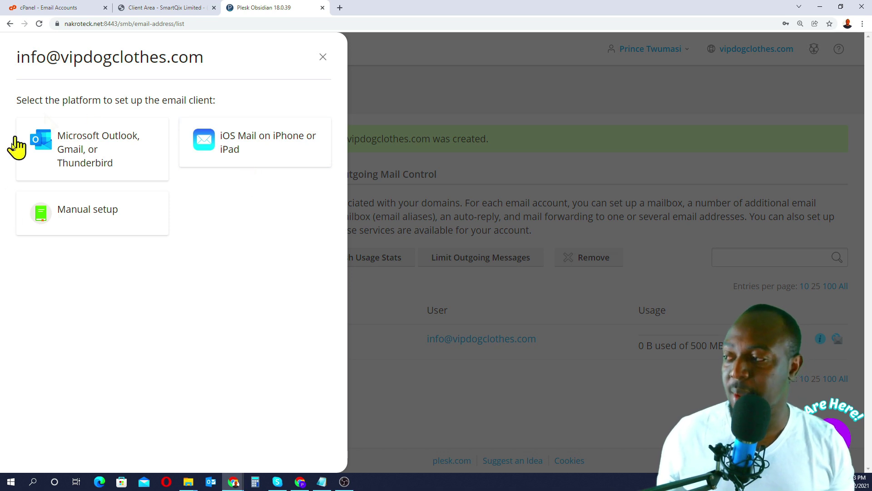
pyautogui.click(86, 213)
pyautogui.scroll(-5, 227, 271)
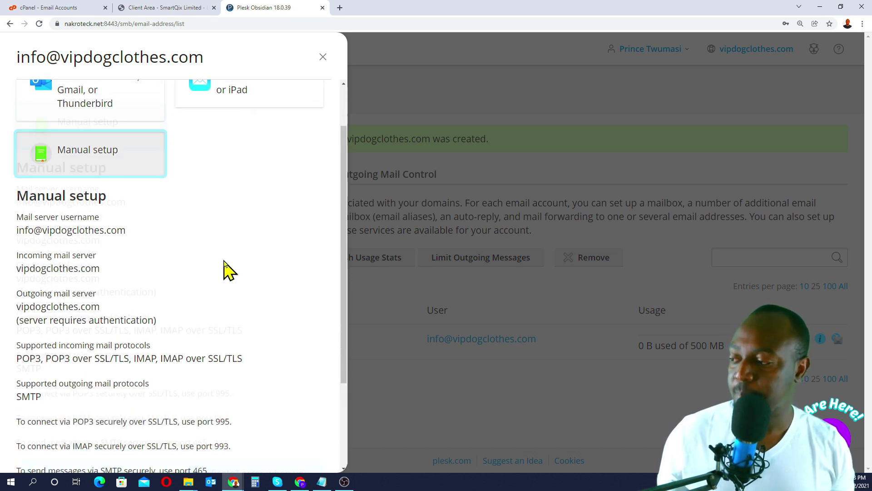
pyautogui.scroll(2, 225, 261)
pyautogui.scroll(-2, 226, 261)
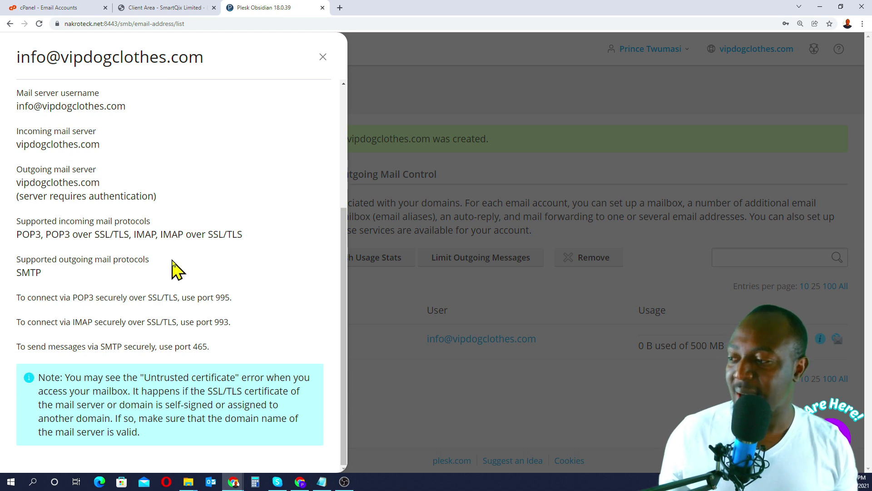
pyautogui.scroll(4, 174, 263)
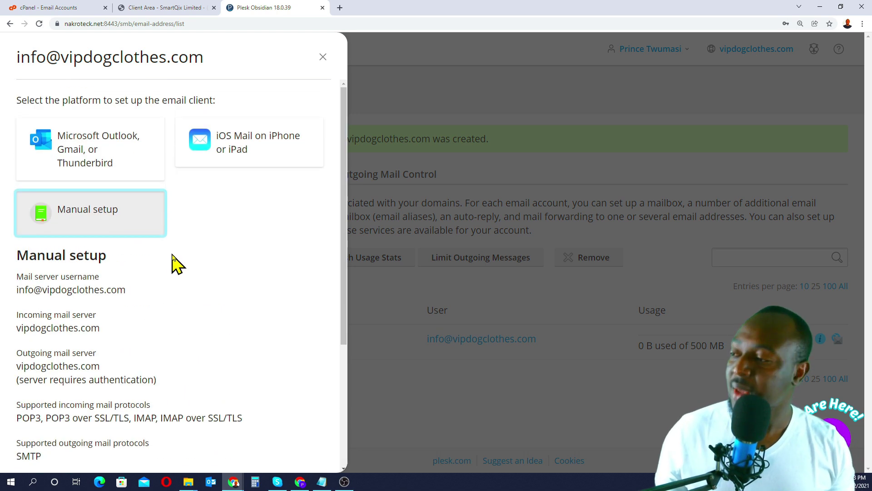
# Step: Check the Outlook/Gmail/Thunderbird instructions and the manual server ports before moving to Gmail
pyautogui.click(95, 137)
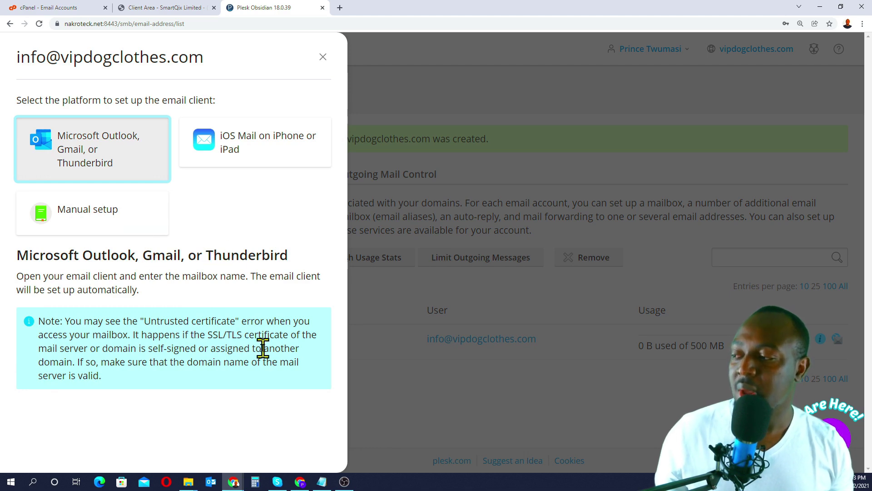
pyautogui.click(96, 212)
pyautogui.scroll(-3, 213, 300)
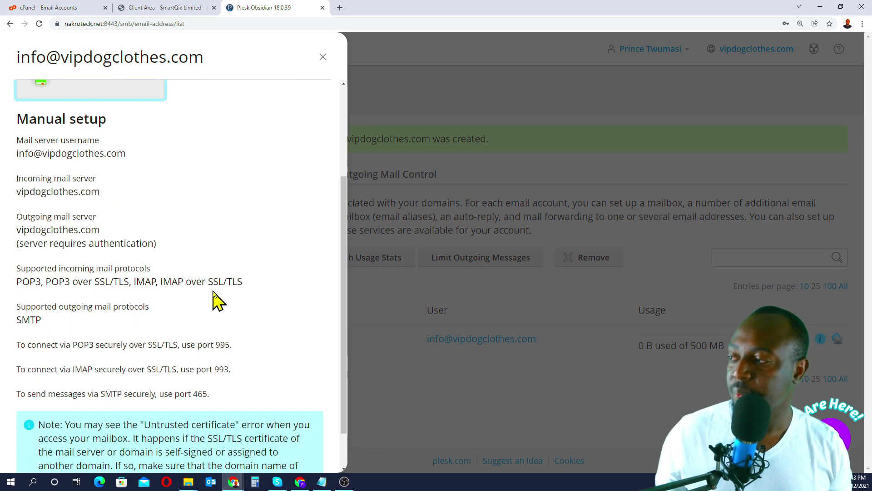
pyautogui.scroll(-1, 214, 299)
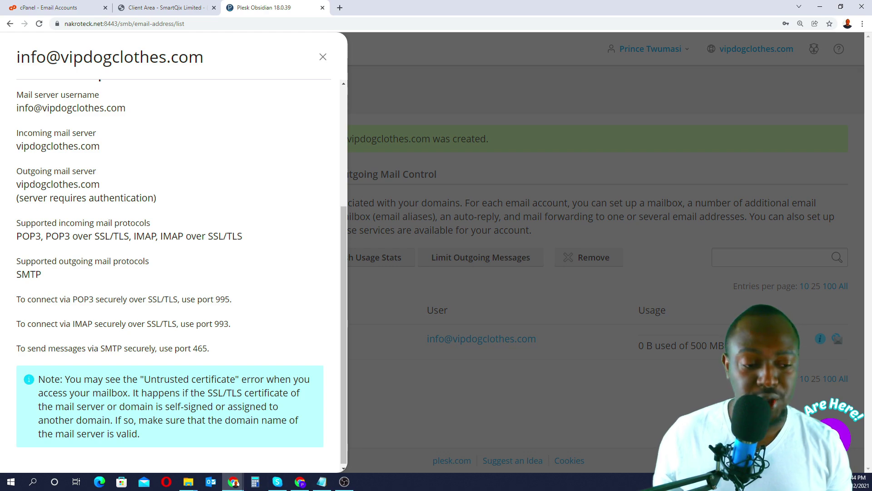
pyautogui.click(300, 482)
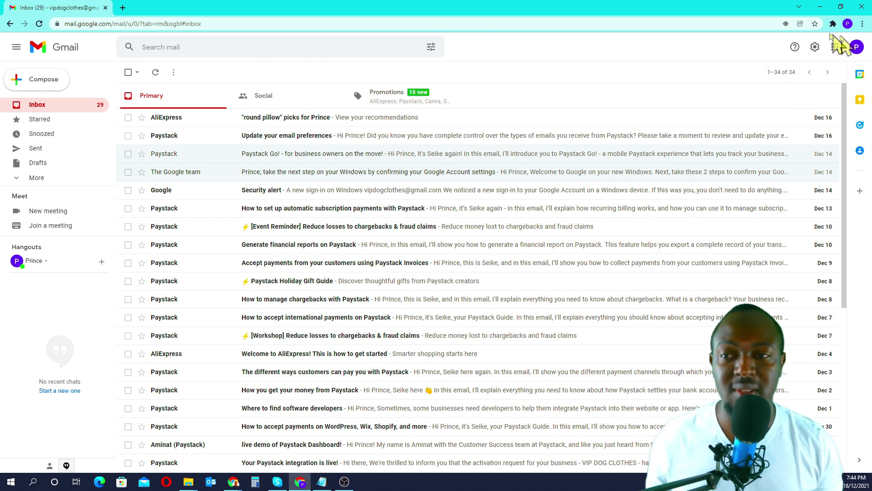
# Step: In Gmail's Accounts and Import settings, zoomed to 125%, choose Add a mail account
pyautogui.click(815, 47)
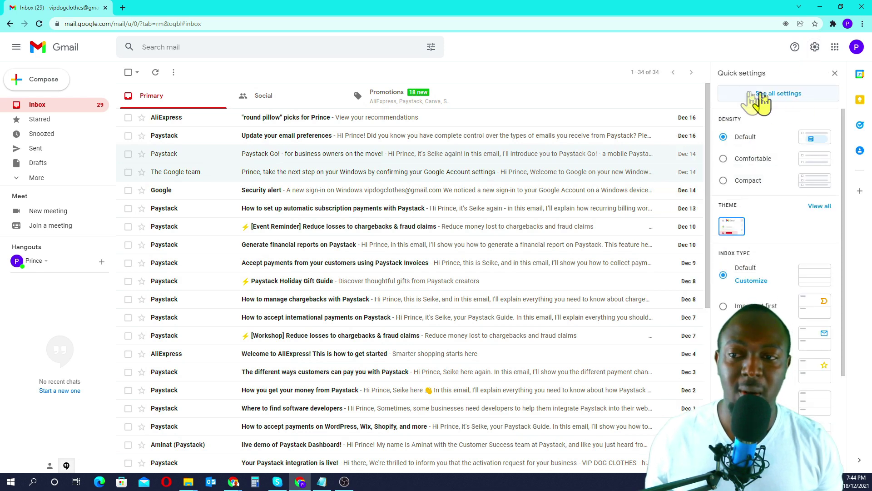
pyautogui.click(781, 96)
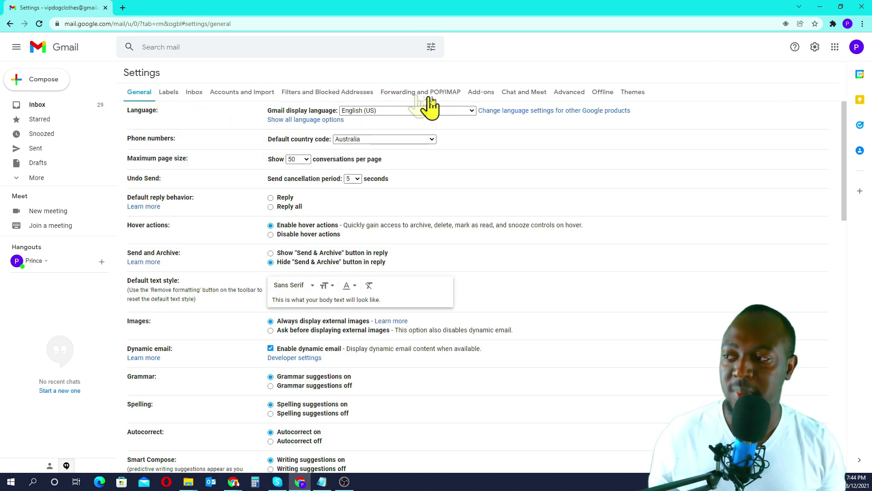
pyautogui.click(246, 93)
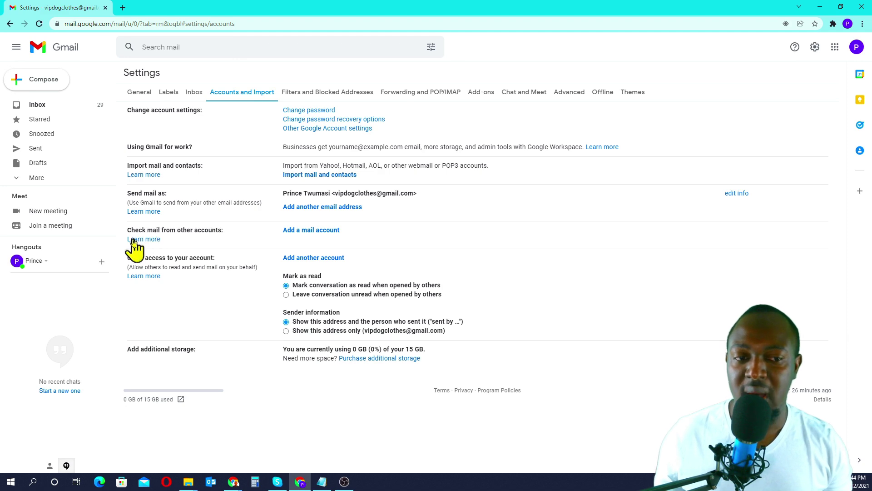
pyautogui.hotkey('ctrl', '+')
pyautogui.hotkey('ctrl', '+')
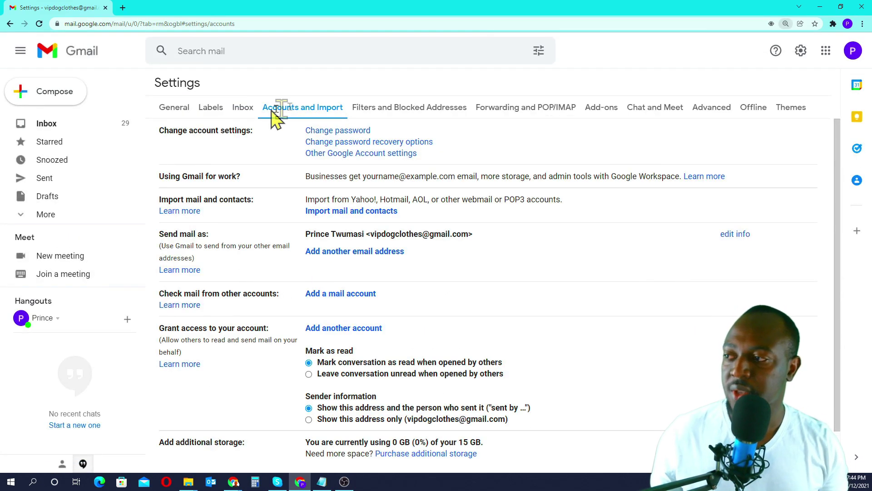
pyautogui.scroll(-1, 477, 222)
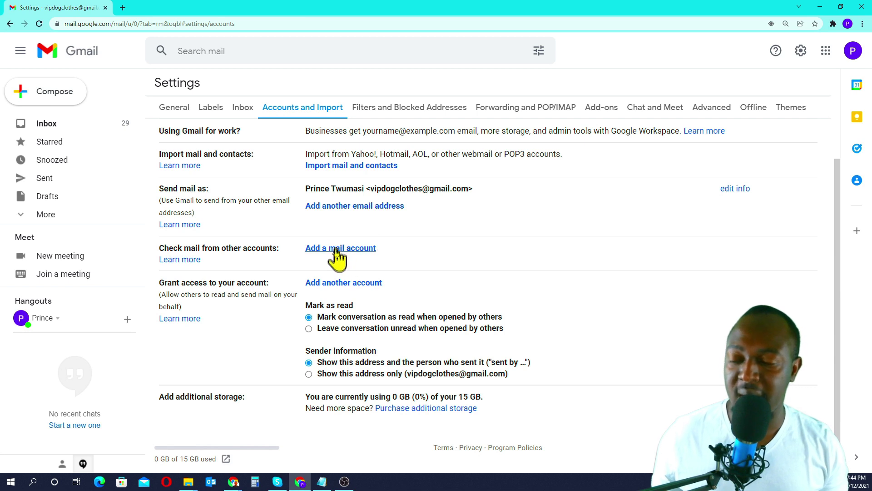
pyautogui.click(352, 253)
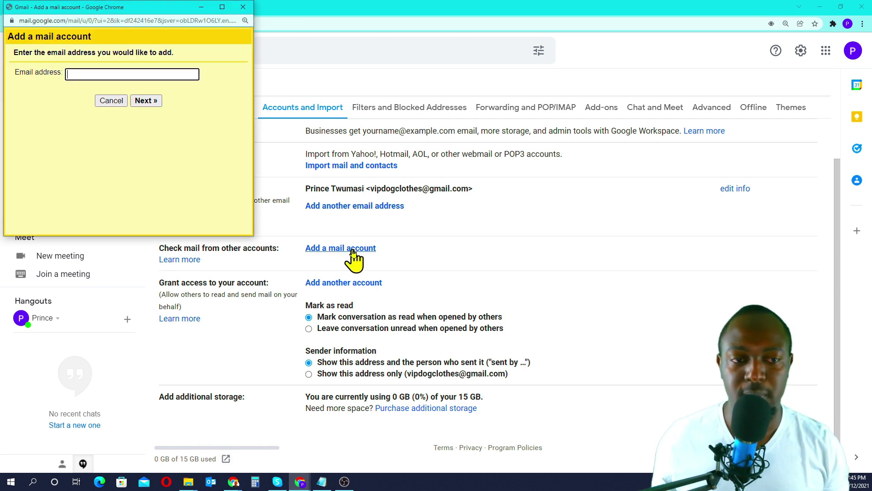
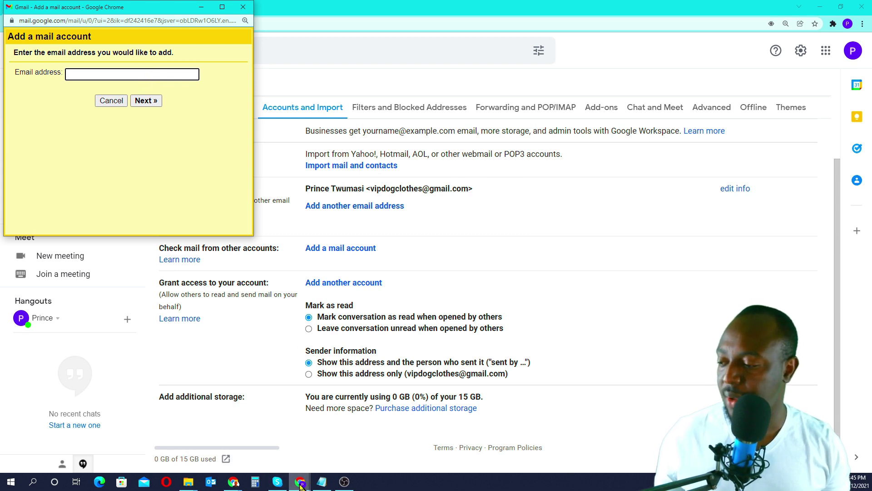
# Step: Copy the mailbox username from the Plesk hosting panel's mailbox details
pyautogui.moveTo(301, 484)
pyautogui.click(282, 457)
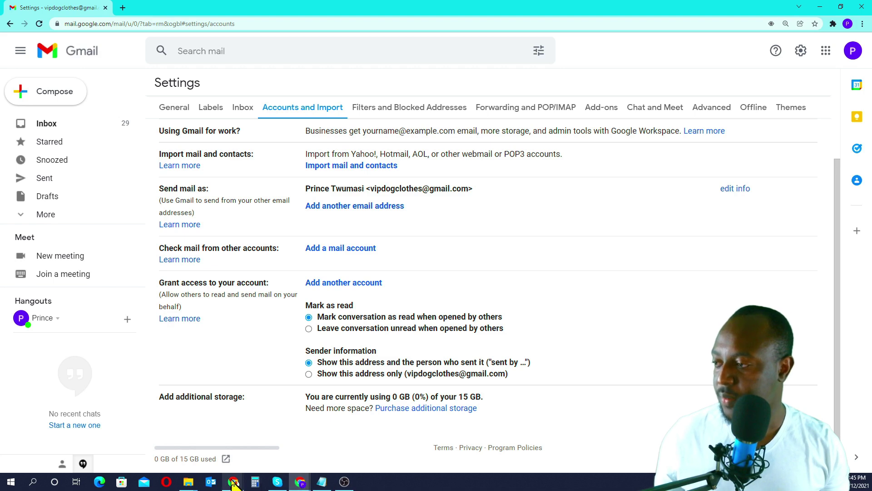
pyautogui.moveTo(233, 483)
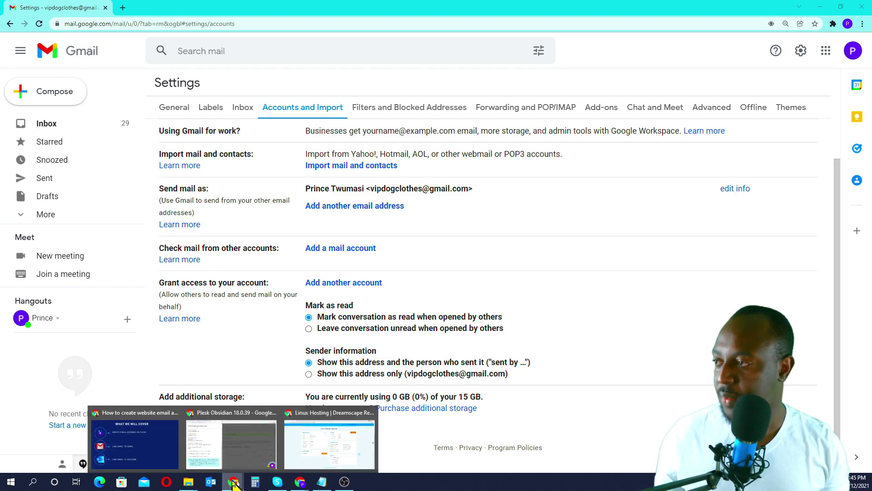
pyautogui.click(209, 454)
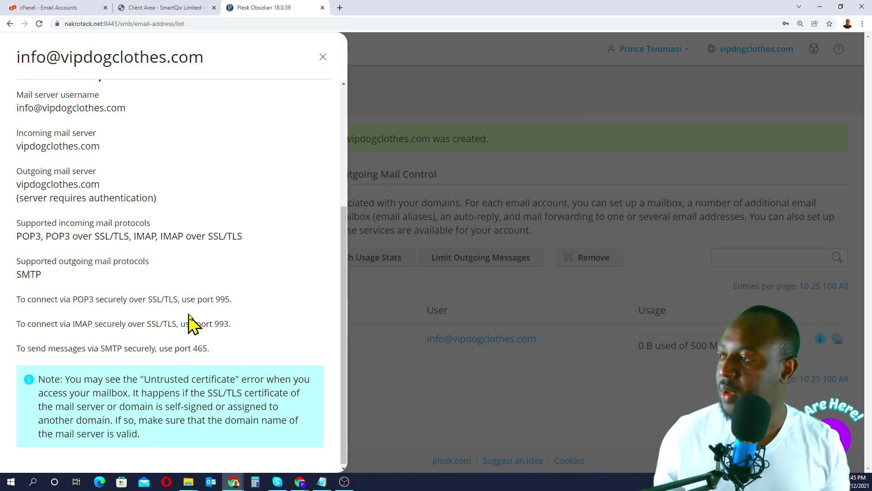
pyautogui.tripleClick(83, 107)
pyautogui.rightClick(85, 108)
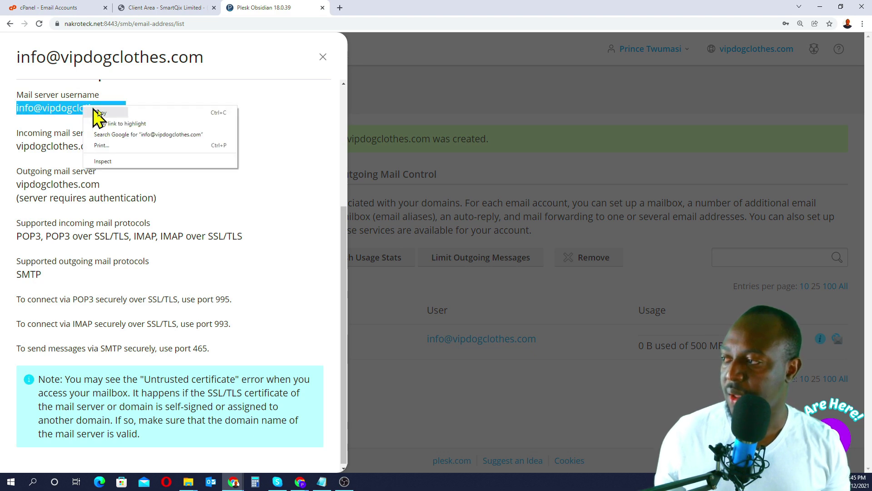
pyautogui.click(109, 113)
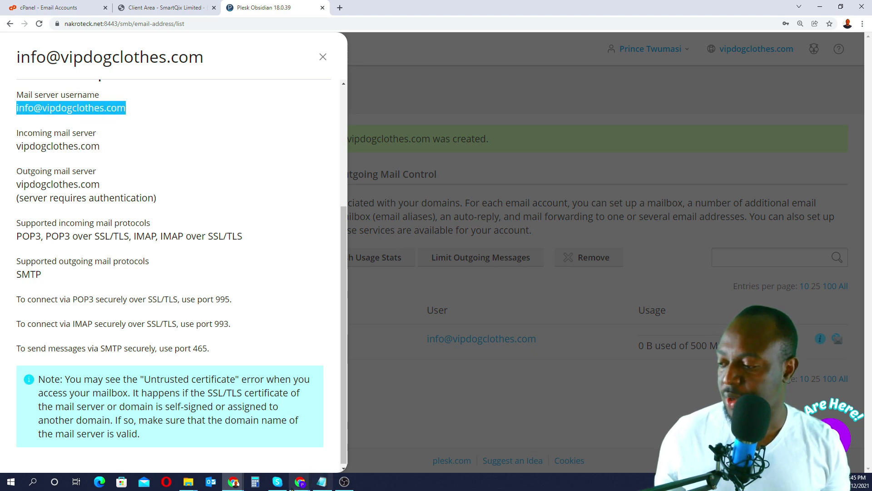
# Step: Paste it as the new account's email address and choose Import emails (POP3)
pyautogui.moveTo(302, 481)
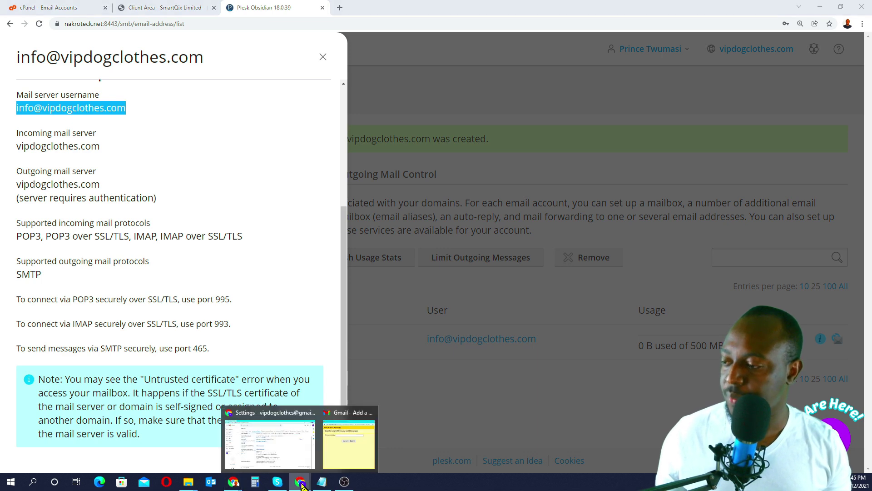
pyautogui.click(336, 468)
pyautogui.click(96, 73)
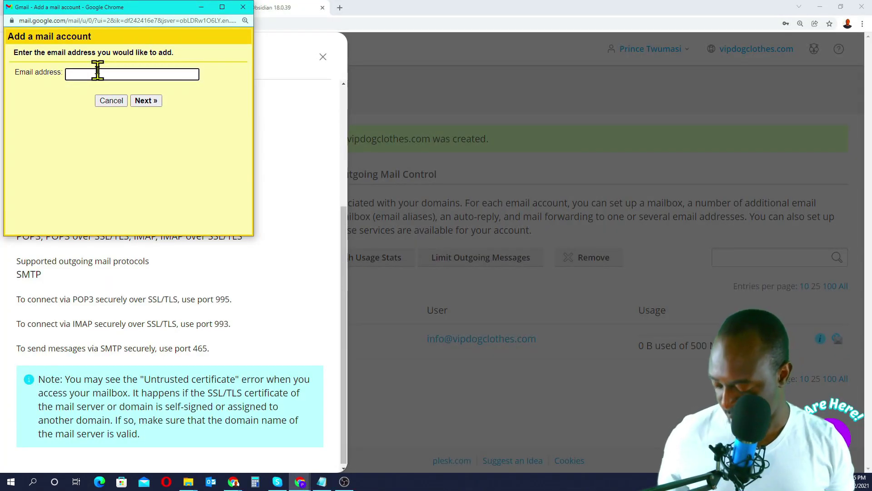
pyautogui.hotkey('ctrl', 'v')
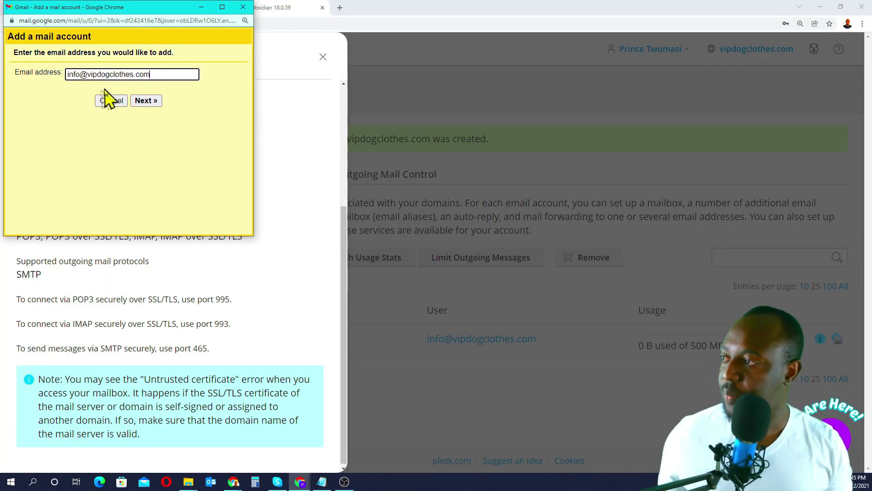
pyautogui.click(146, 101)
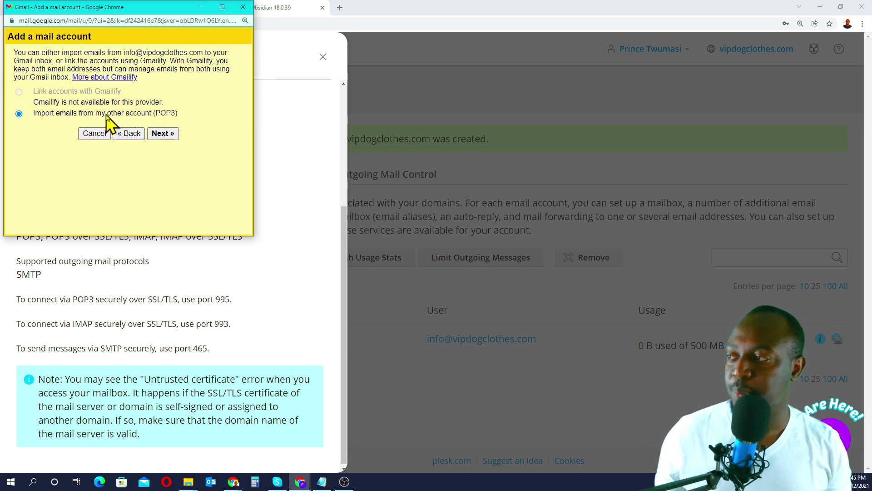
pyautogui.click(160, 133)
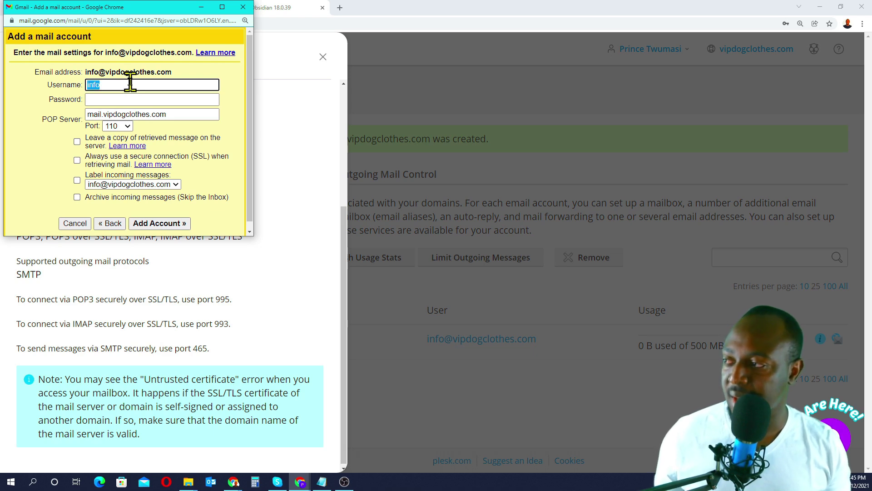
# Step: Enter the full mailbox address as Username and paste the mailbox password
pyautogui.hotkey('ctrl', 'v')
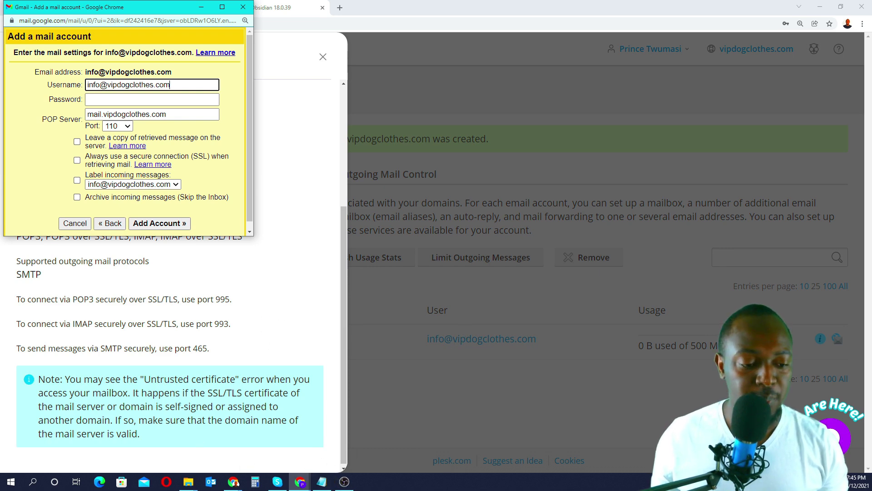
pyautogui.click(321, 482)
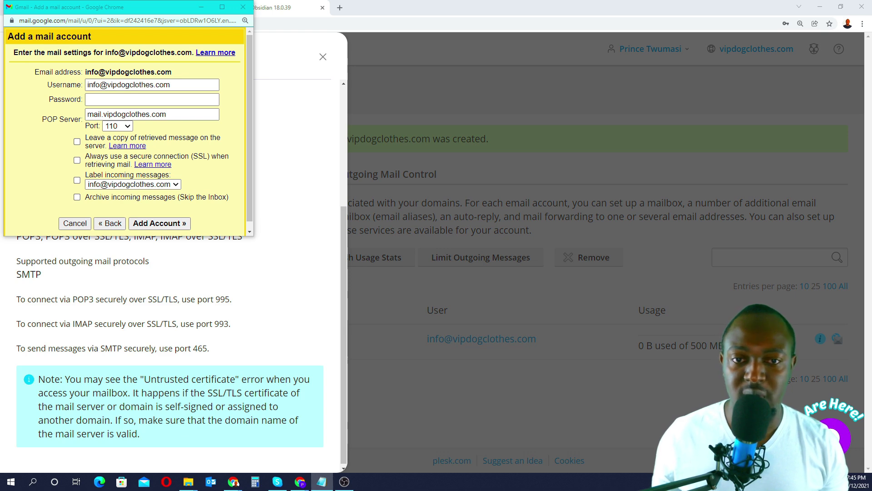
pyautogui.click(121, 96)
pyautogui.rightClick(129, 99)
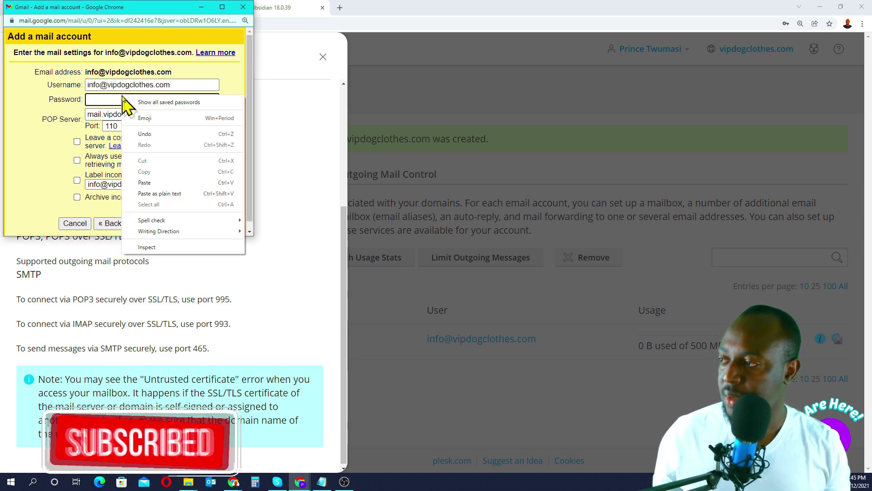
pyautogui.click(156, 187)
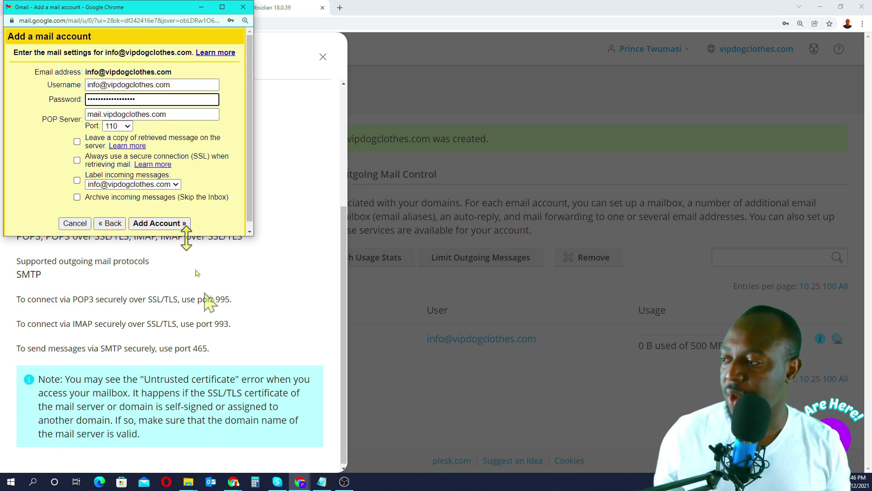
# Step: Copy the incoming server name from Plesk and set POP Server to vipdogclothes.com
pyautogui.click(285, 330)
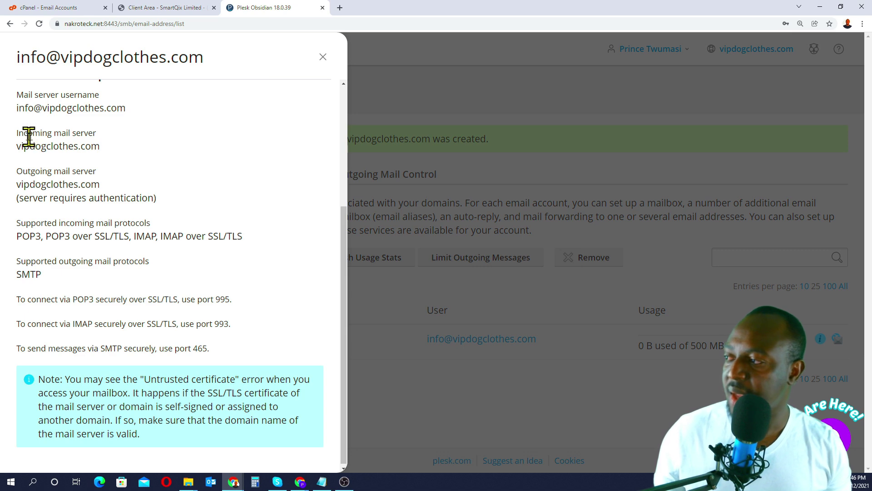
pyautogui.doubleClick(51, 147)
pyautogui.rightClick(52, 147)
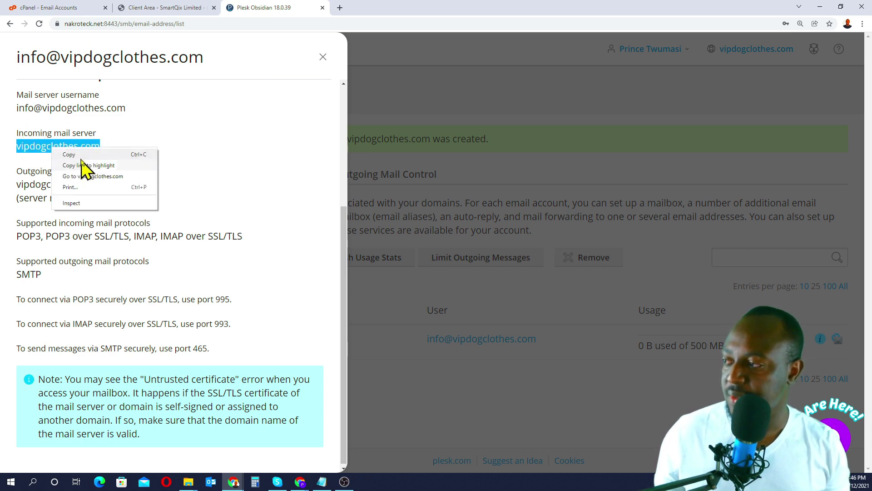
pyautogui.click(80, 160)
pyautogui.moveTo(300, 481)
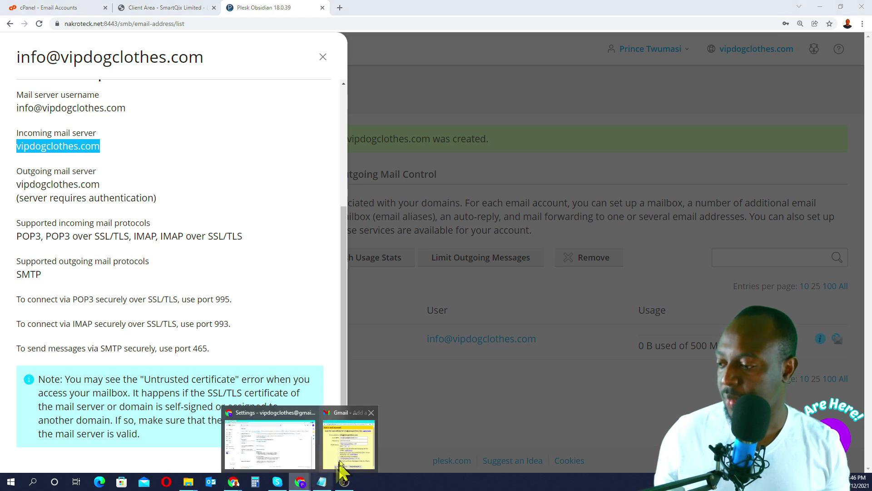
pyautogui.click(348, 455)
pyautogui.click(185, 114)
pyautogui.doubleClick(160, 115)
pyautogui.hotkey('ctrl', 'v')
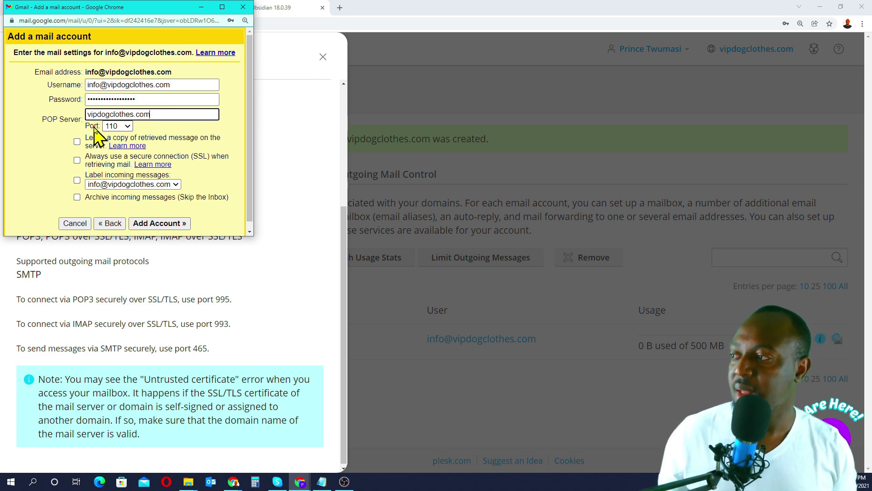
# Step: Choose port 995 and tick Leave a copy on the server and Label incoming messages
pyautogui.click(126, 127)
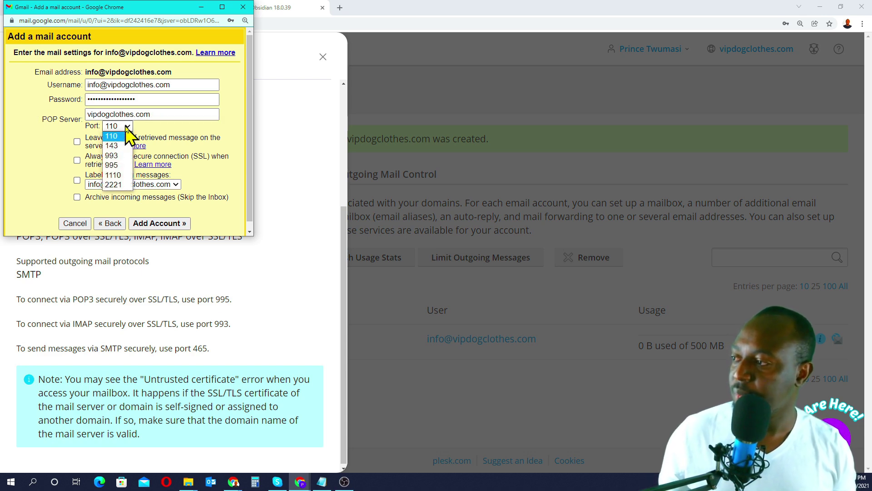
pyautogui.click(118, 165)
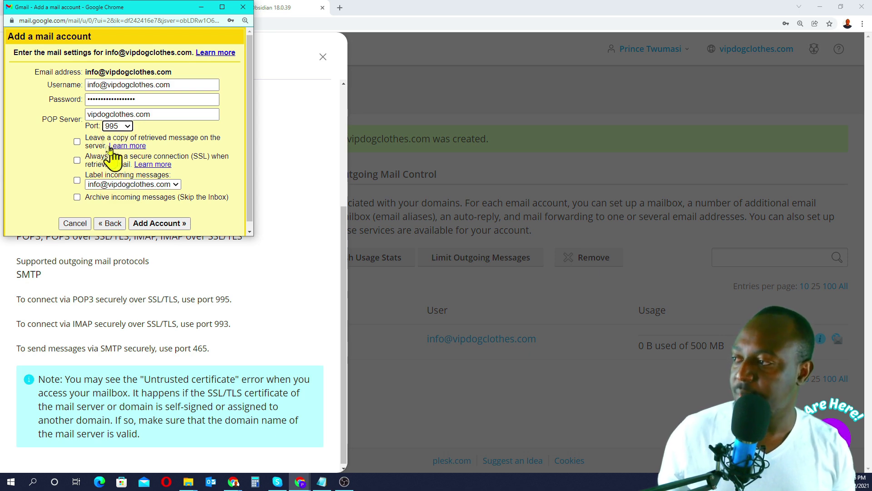
pyautogui.click(78, 142)
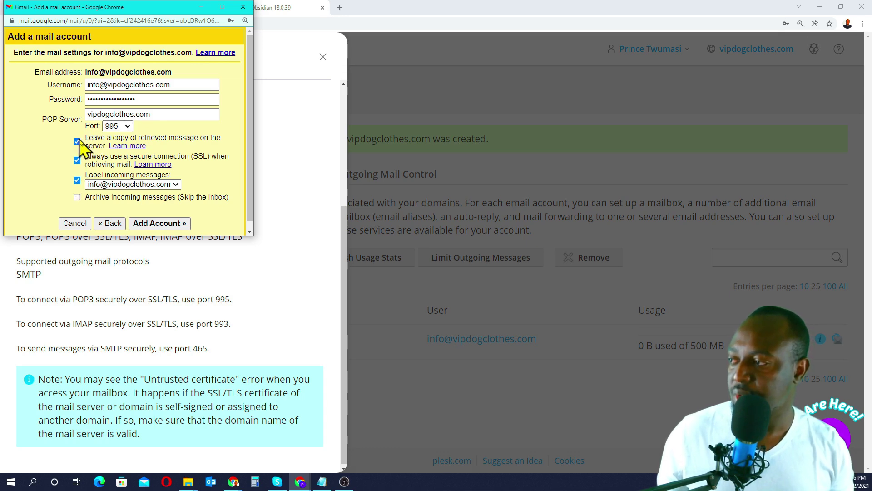
pyautogui.click(77, 180)
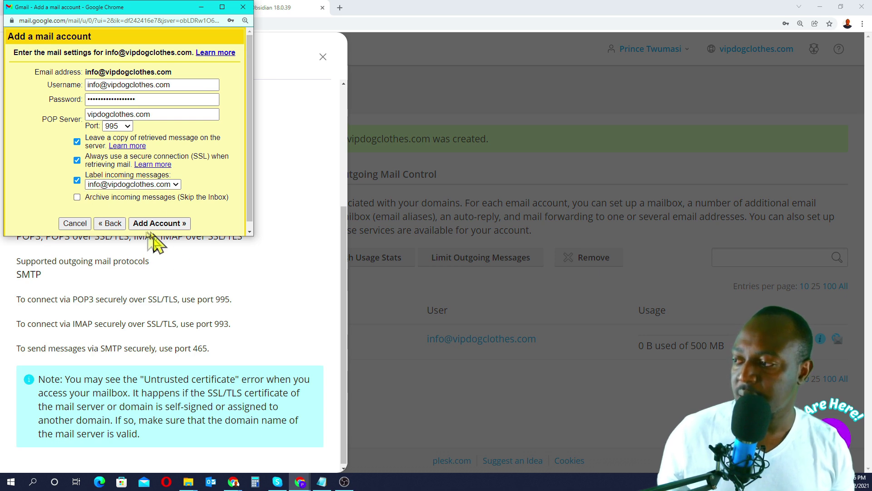
# Step: Add the POP account, save its password in Chrome, and choose to also send mail as it
pyautogui.click(167, 223)
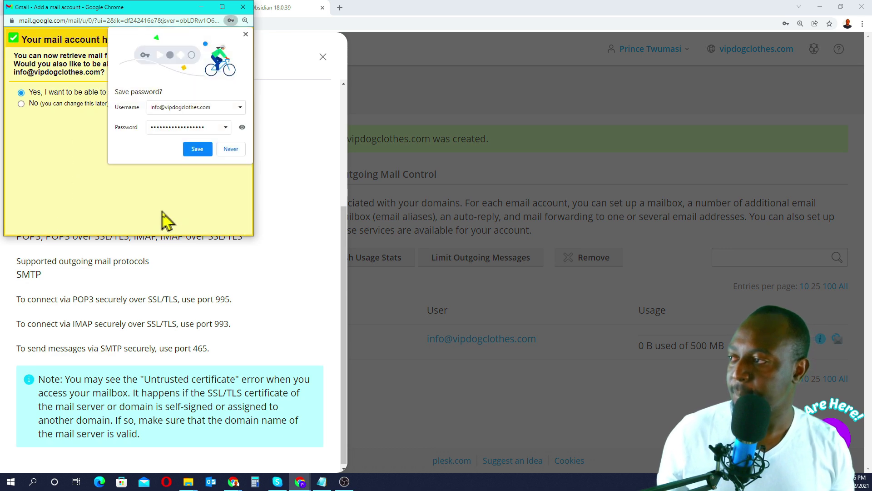
pyautogui.click(193, 150)
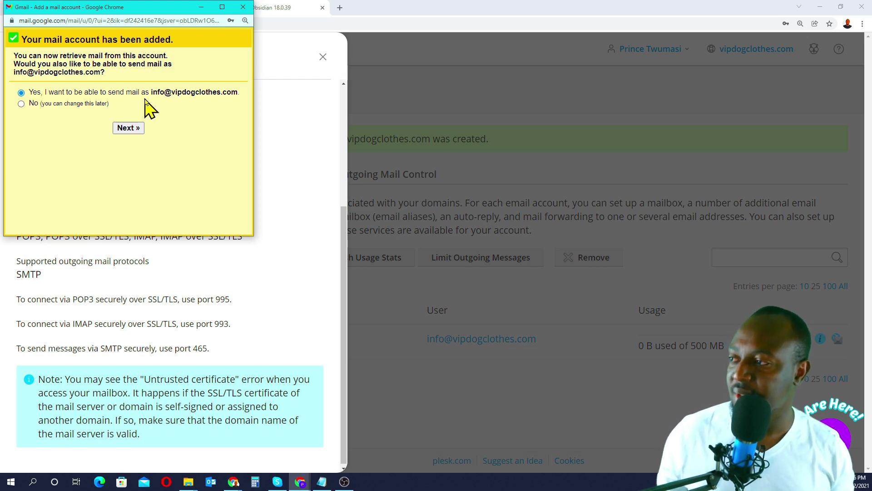
pyautogui.click(130, 129)
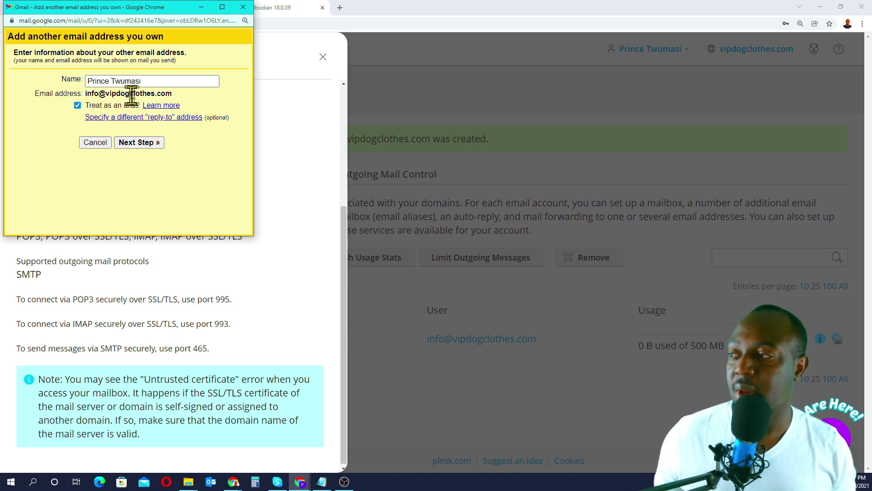
# Step: Shorten the sender display name, keep Treat as an alias ticked, and advance to SMTP settings
pyautogui.click(149, 80)
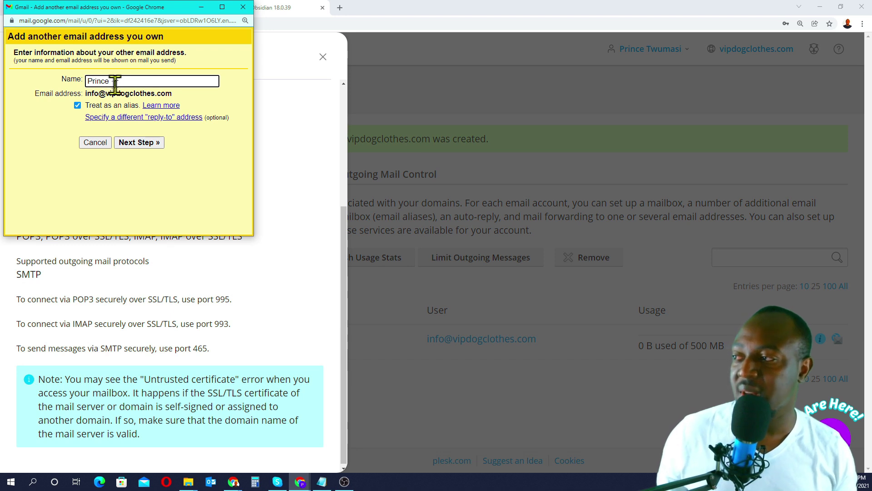
pyautogui.click(93, 173)
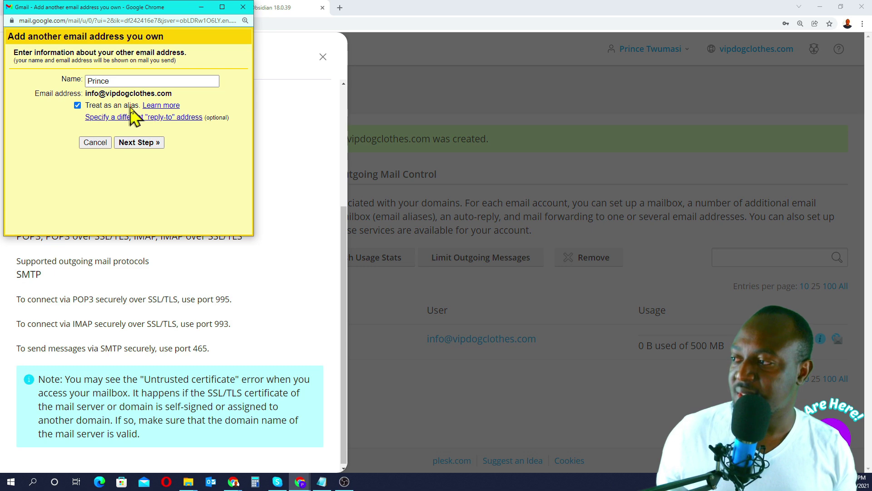
pyautogui.click(139, 143)
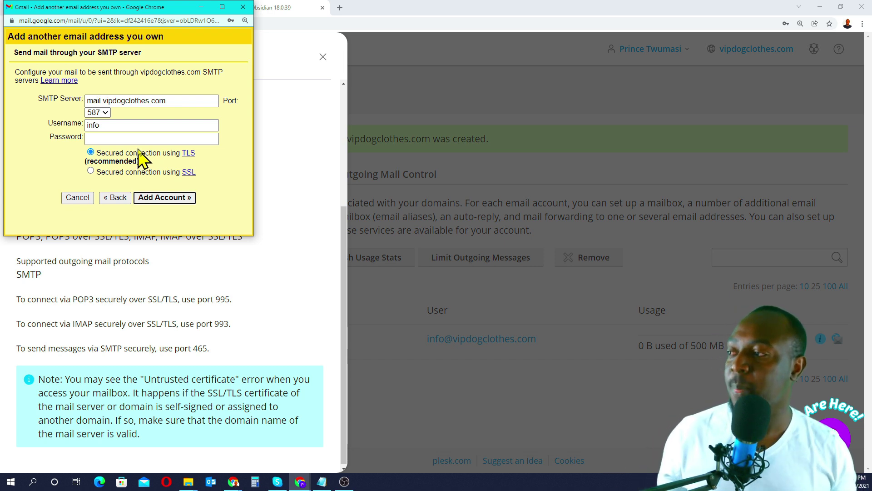
# Step: Copy the outgoing server from Plesk, set SMTP Server to vipdogclothes.com on port 465
pyautogui.click(242, 281)
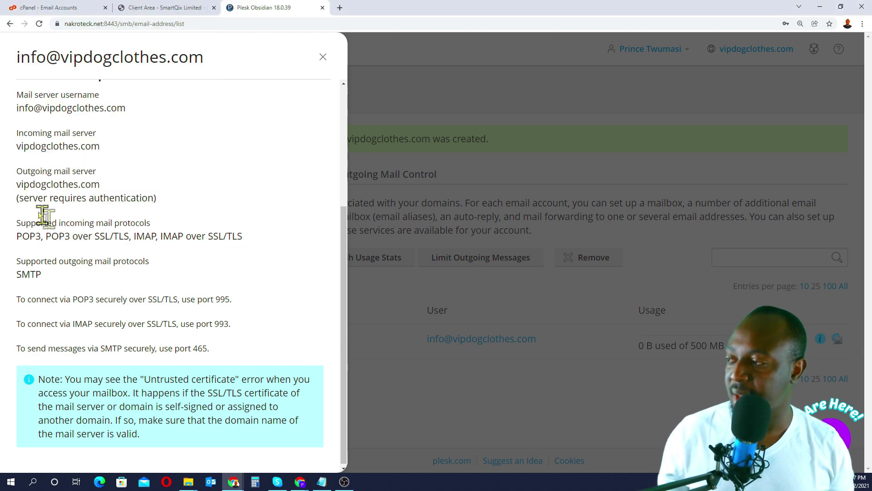
pyautogui.doubleClick(55, 184)
pyautogui.rightClick(59, 185)
pyautogui.click(75, 191)
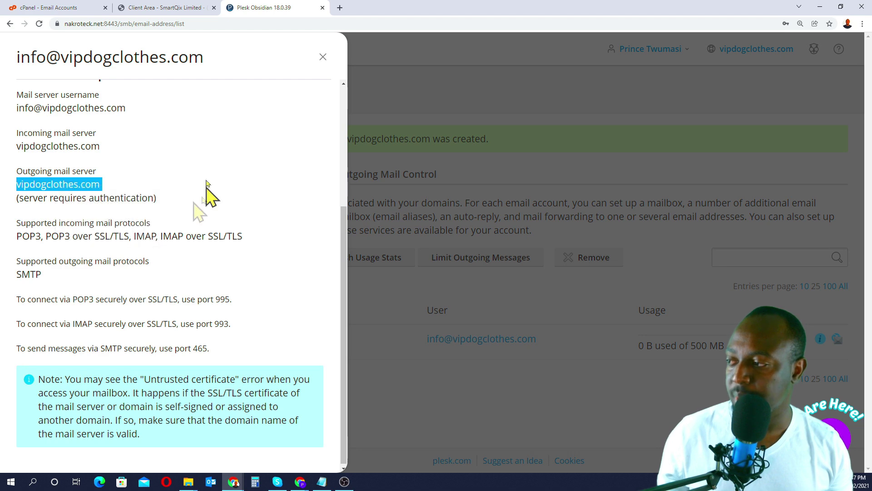
pyautogui.moveTo(300, 482)
pyautogui.click(359, 452)
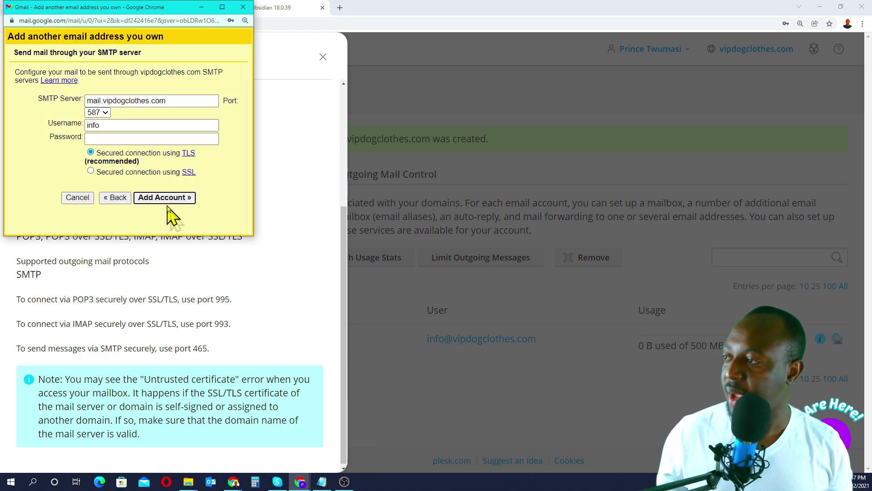
pyautogui.tripleClick(170, 96)
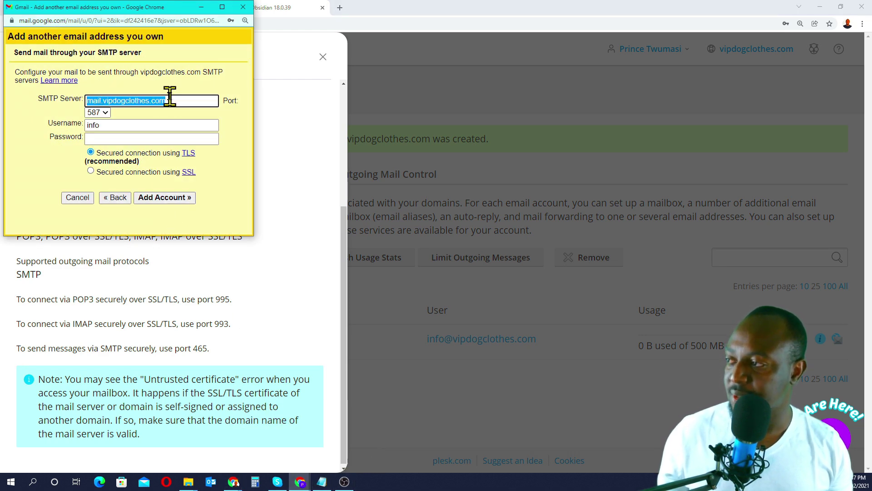
pyautogui.hotkey('ctrl', 'v')
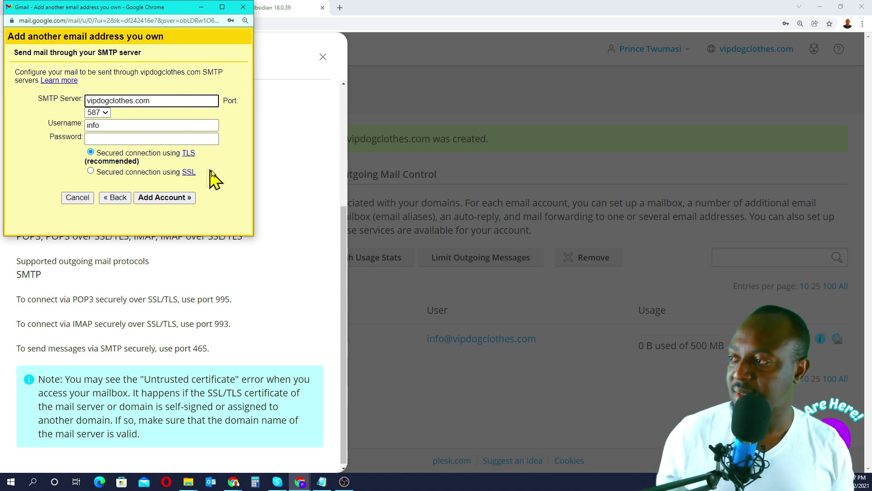
pyautogui.click(101, 113)
pyautogui.click(98, 133)
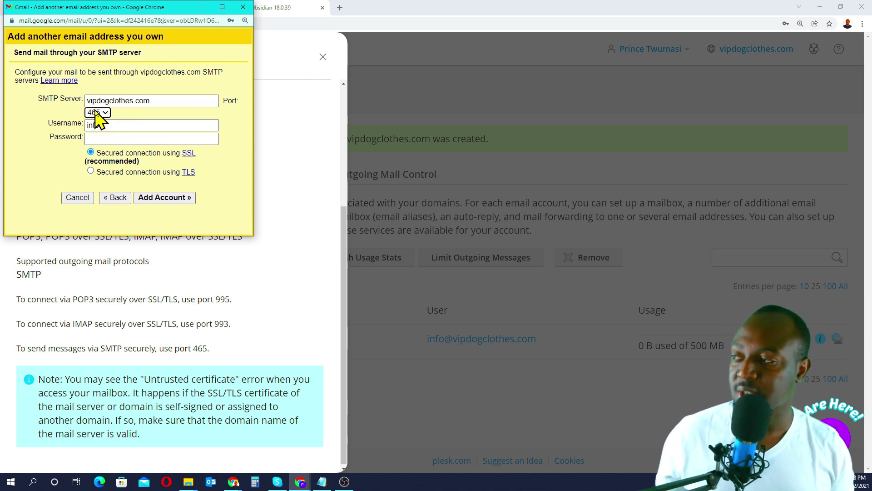
# Step: Replace the short username 'info' with the full mailbox address copied from Plesk
pyautogui.click(129, 126)
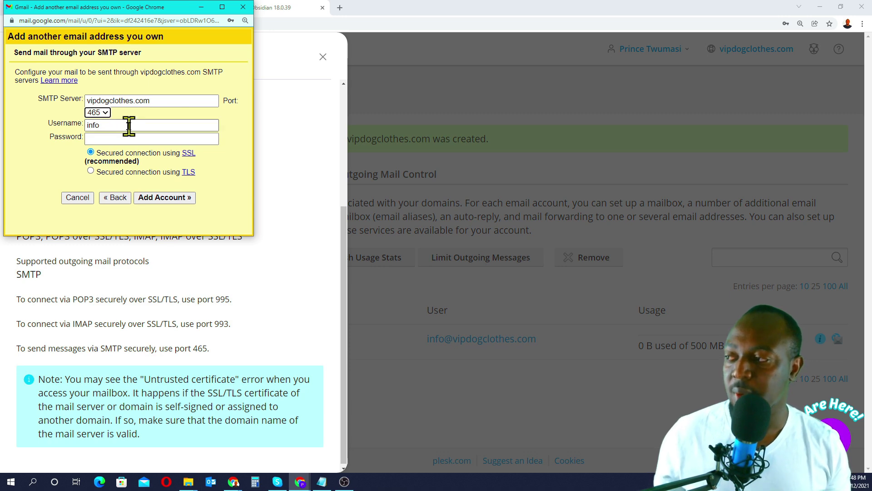
pyautogui.click(253, 331)
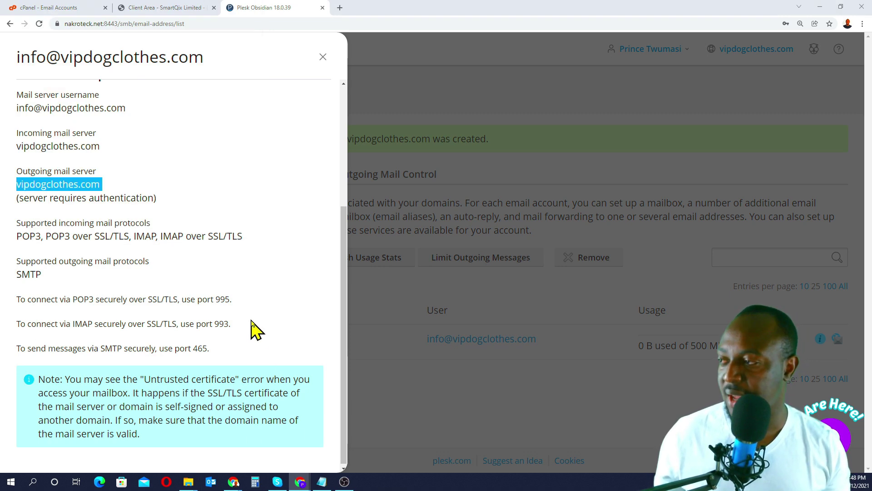
pyautogui.tripleClick(76, 109)
pyautogui.rightClick(90, 111)
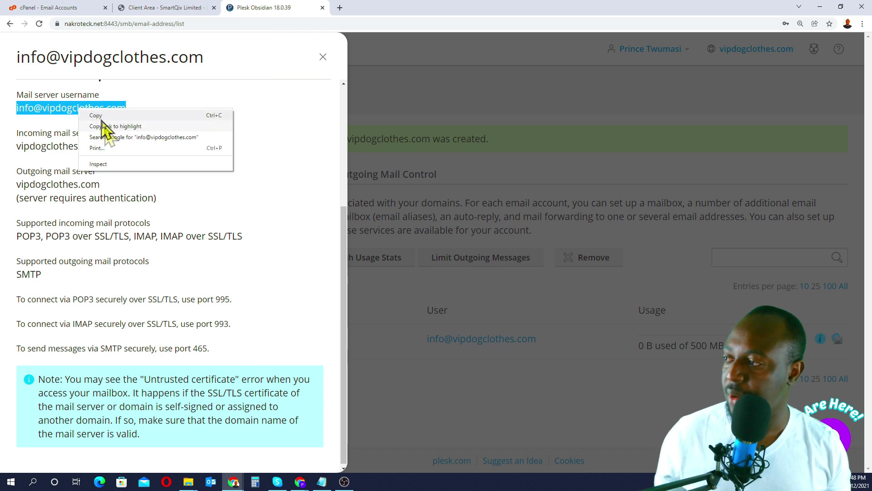
pyautogui.click(105, 116)
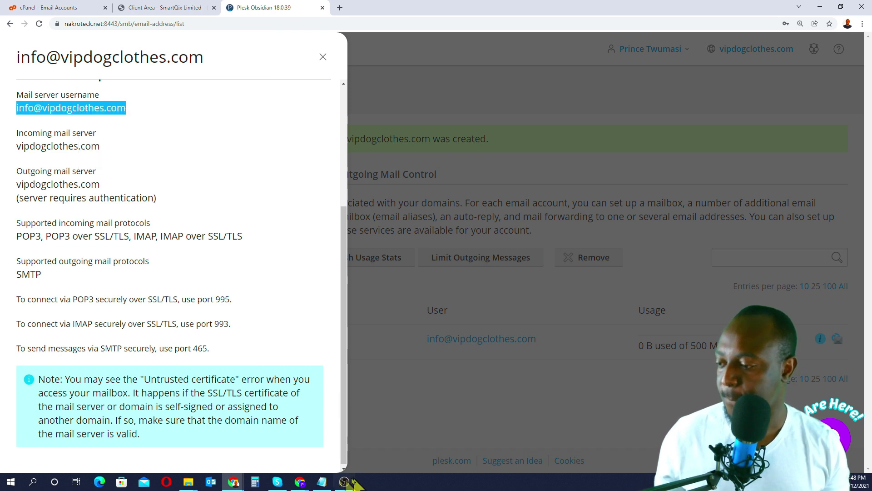
pyautogui.moveTo(300, 484)
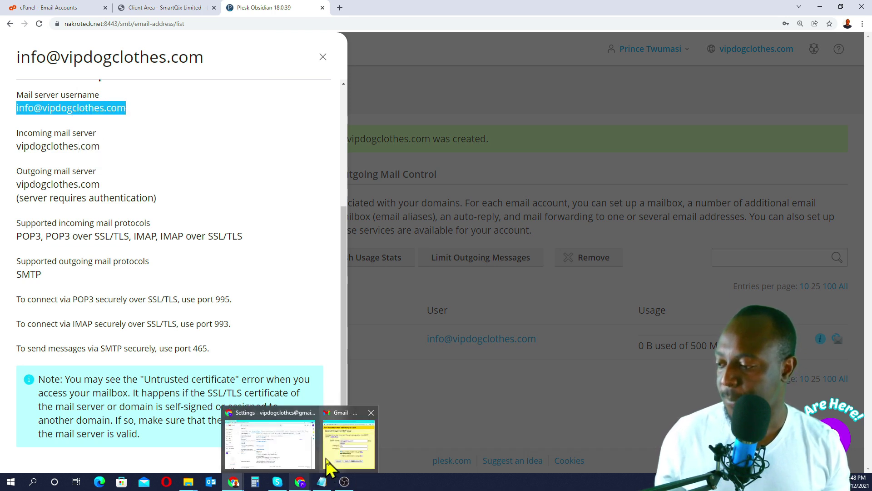
pyautogui.click(338, 454)
pyautogui.click(120, 128)
pyautogui.doubleClick(119, 126)
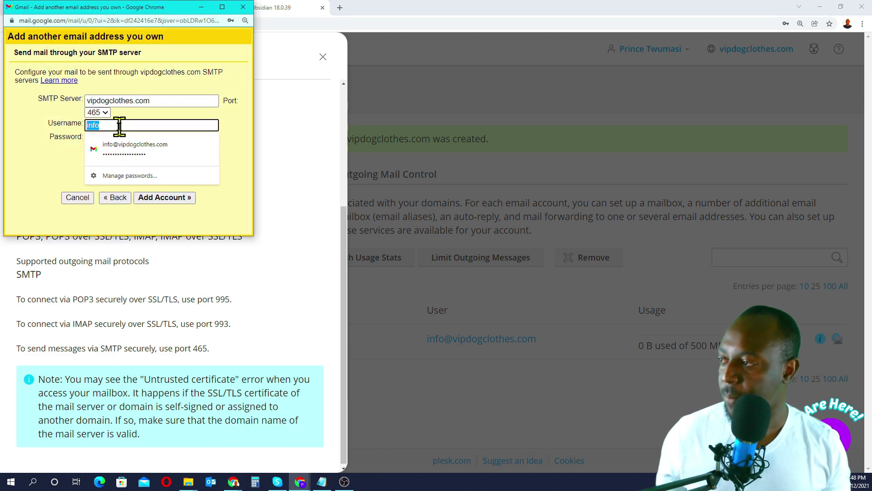
pyautogui.hotkey('ctrl', 'v')
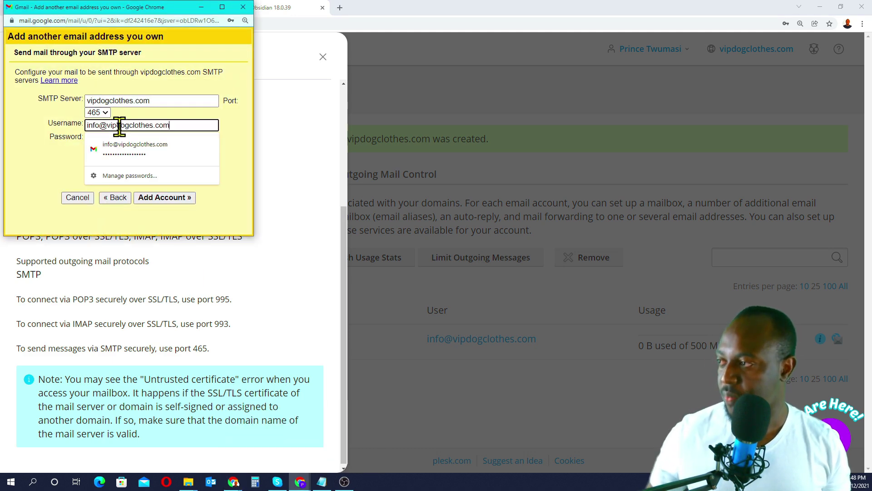
pyautogui.click(240, 180)
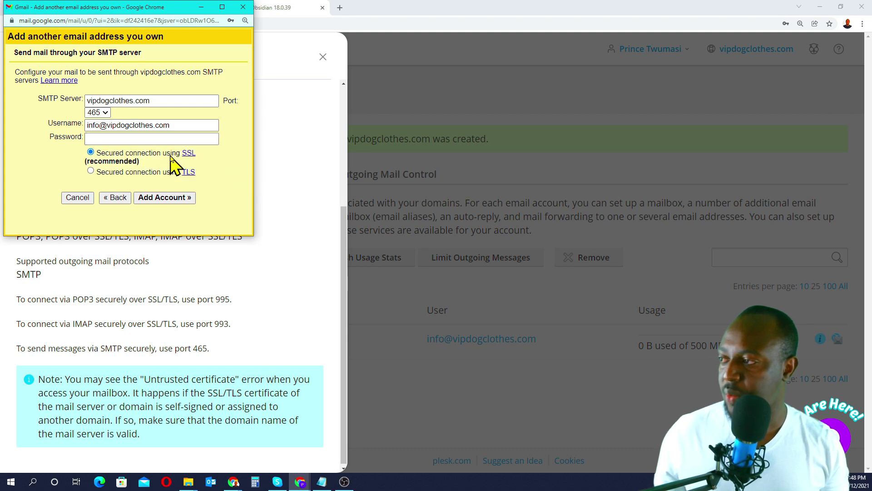
# Step: Enter the mailbox password and submit the SMTP settings with Add Account
pyautogui.hotkey('alt', 'Tab')
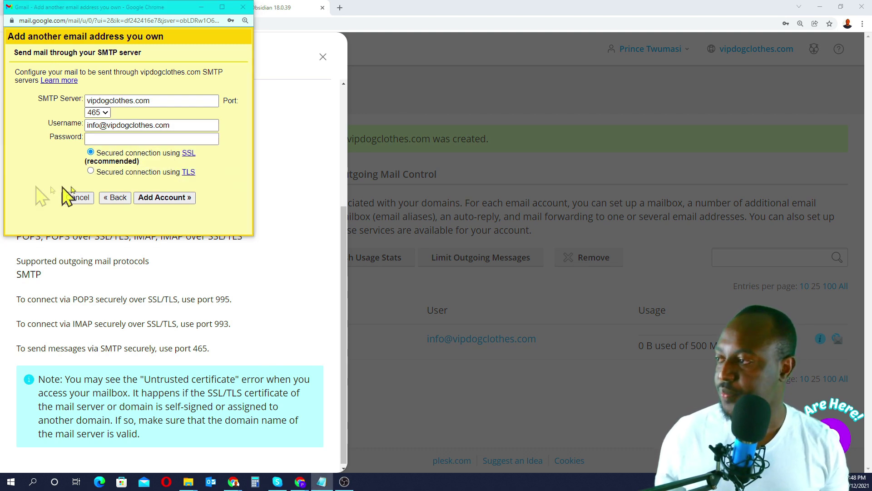
pyautogui.click(151, 139)
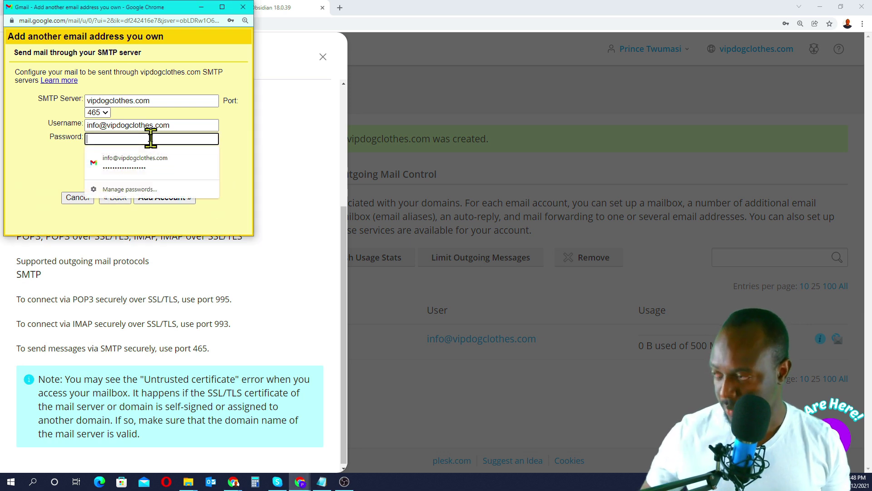
pyautogui.hotkey('ctrl', 'v')
pyautogui.click(229, 164)
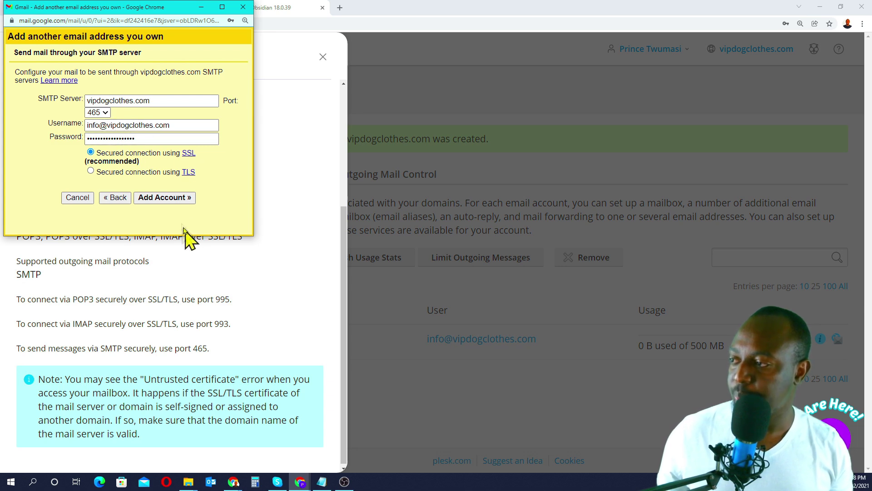
pyautogui.click(171, 199)
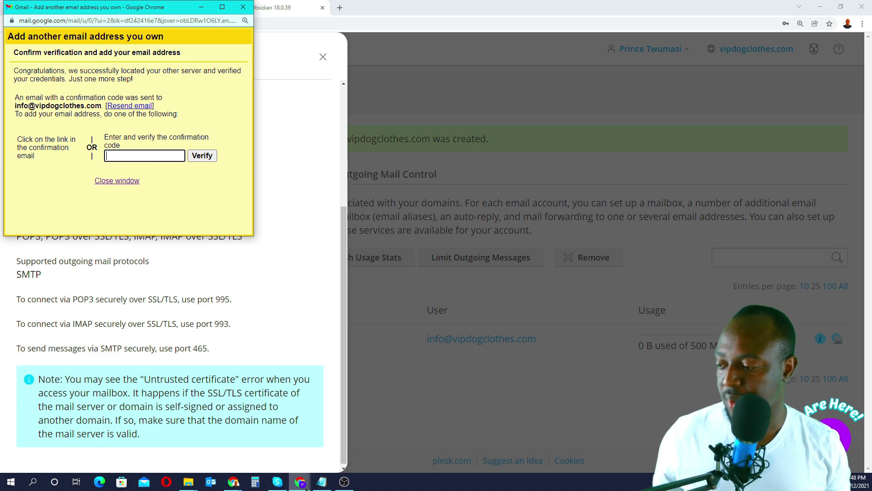
# Step: Go to the Gmail inbox, reload, decline notifications, and refresh until the confirmation email appears
pyautogui.moveTo(300, 482)
pyautogui.click(291, 454)
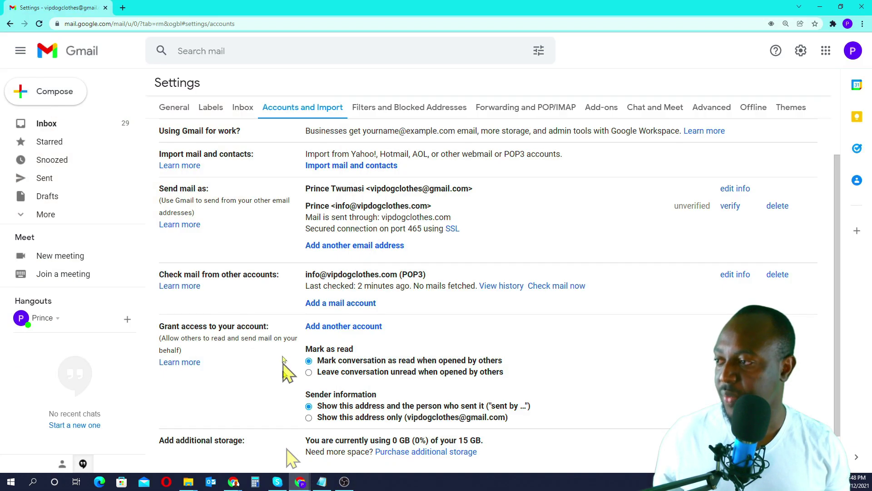
pyautogui.click(52, 124)
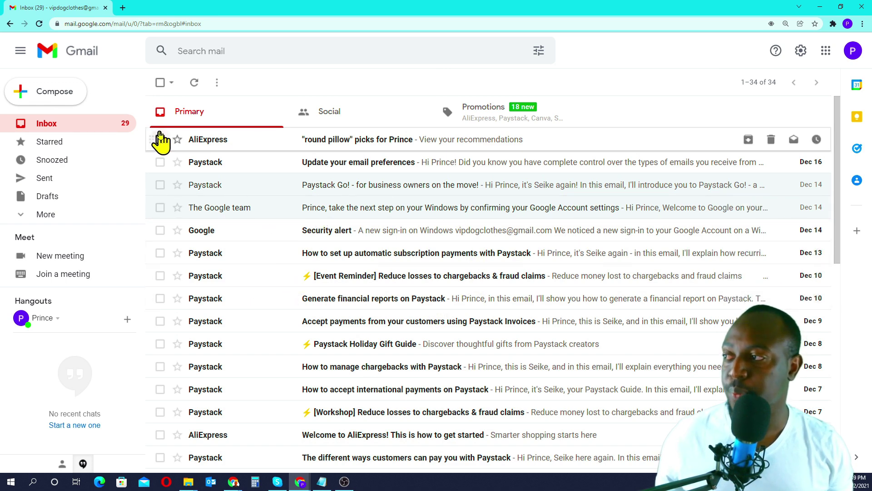
pyautogui.click(39, 24)
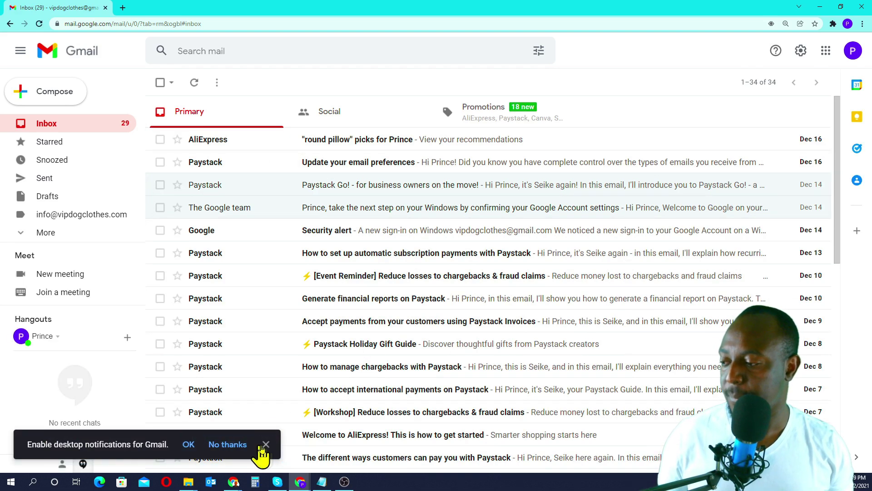
pyautogui.click(243, 445)
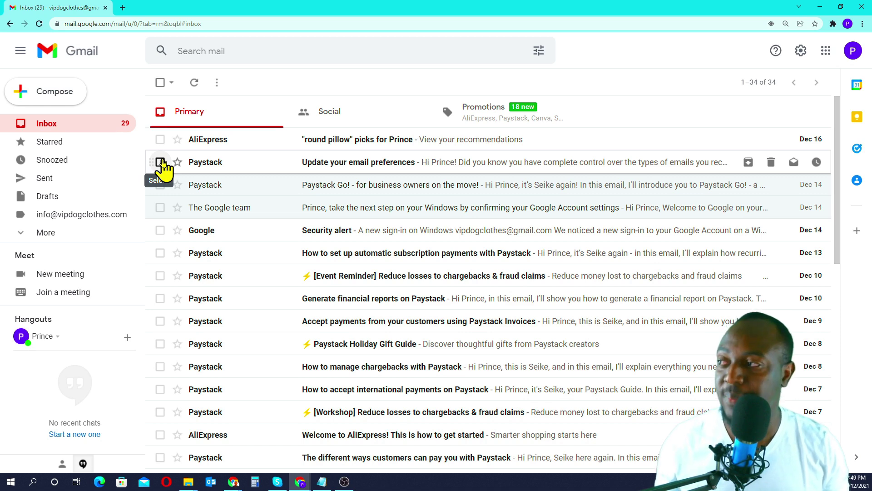
pyautogui.click(194, 82)
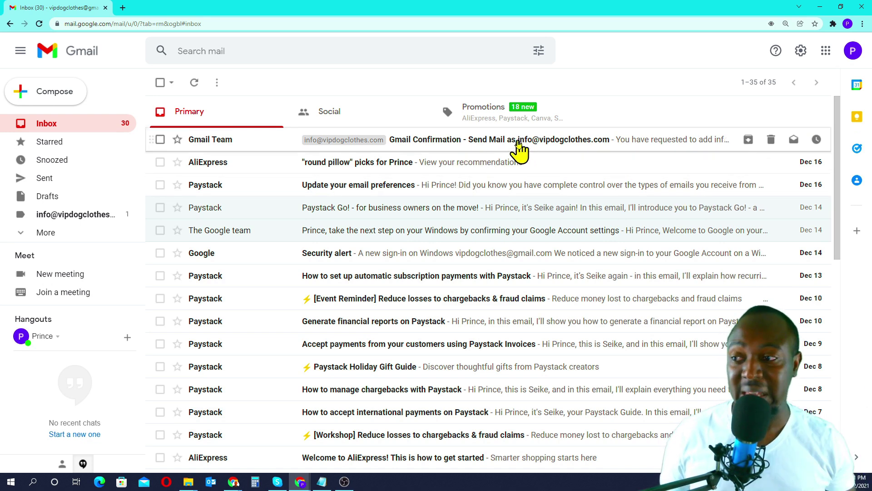
# Step: Copy the code from the Gmail Confirmation email and verify it in the verification window
pyautogui.click(456, 149)
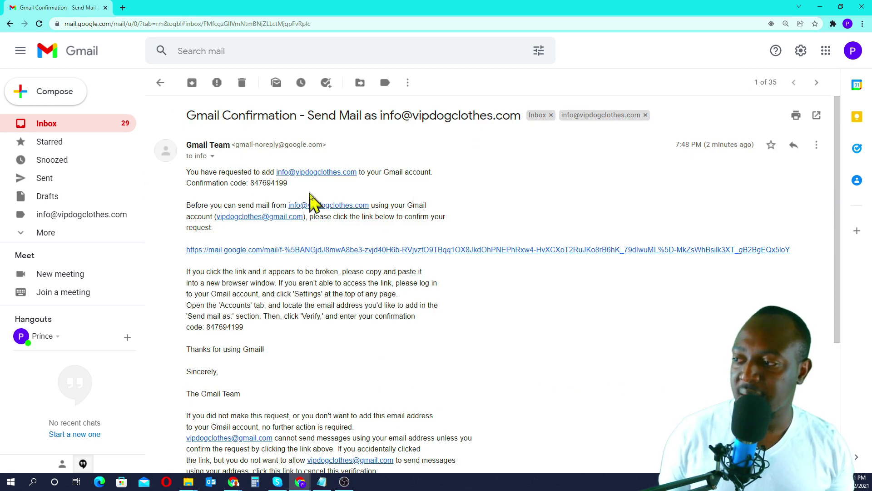
pyautogui.moveTo(251, 182); pyautogui.dragTo(288, 186)
pyautogui.rightClick(278, 183)
pyautogui.click(300, 191)
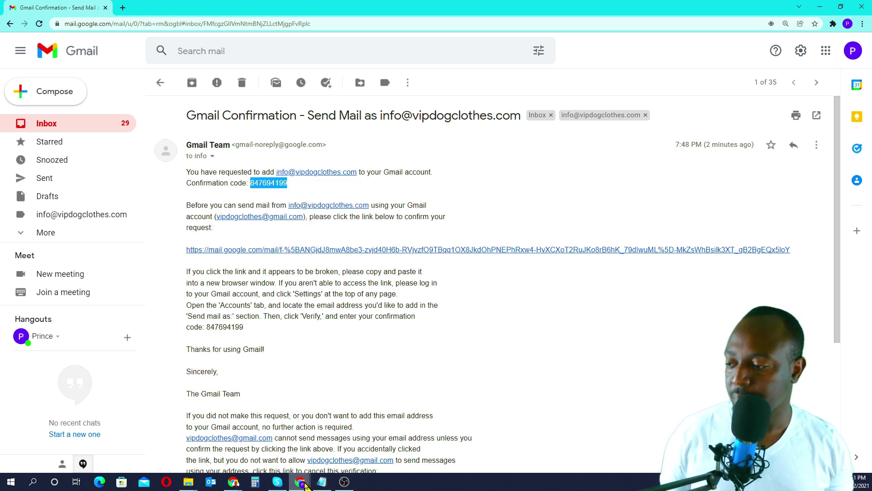
pyautogui.moveTo(301, 482)
pyautogui.click(351, 443)
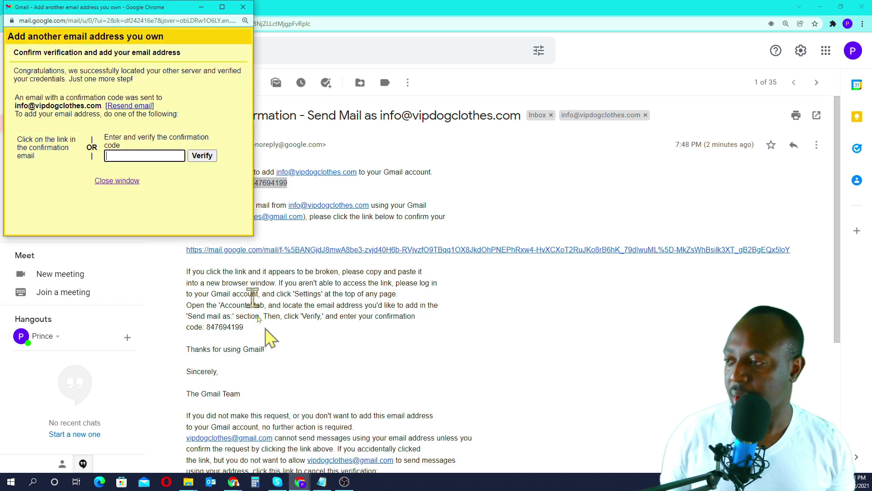
pyautogui.rightClick(138, 155)
pyautogui.click(168, 229)
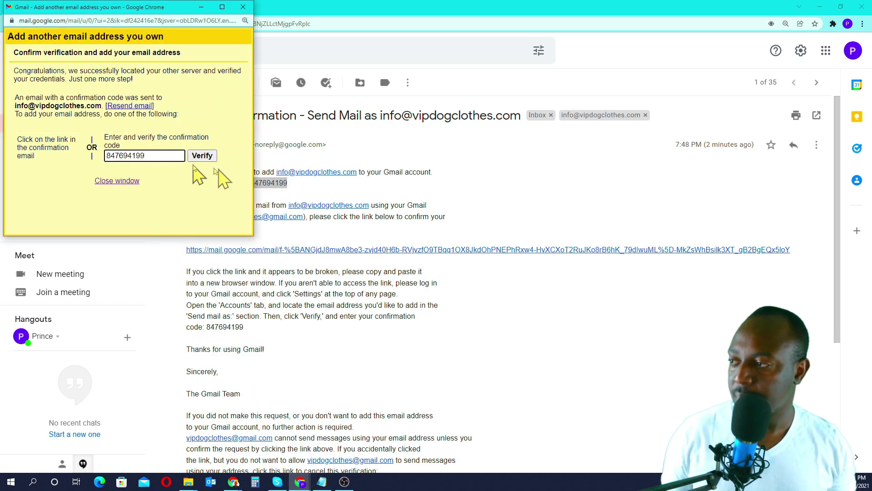
pyautogui.click(207, 158)
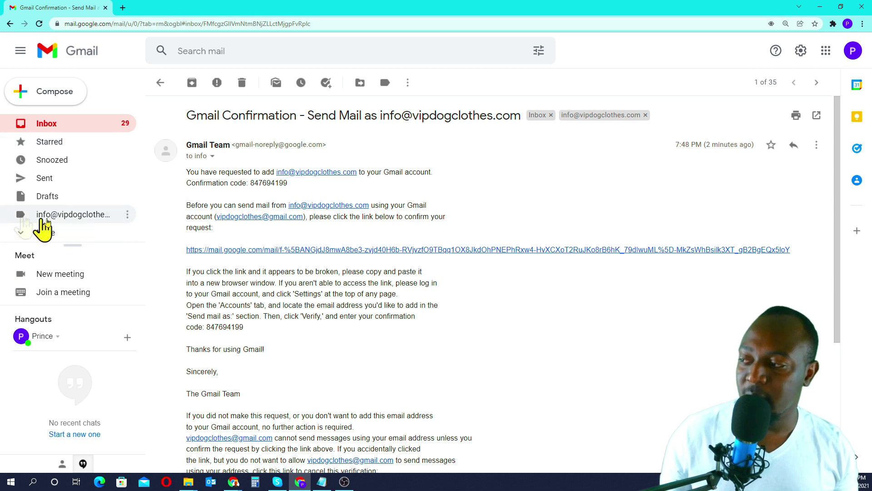
# Step: View the new account's label, then in Accounts and Import make the business address the default sender
pyautogui.click(67, 216)
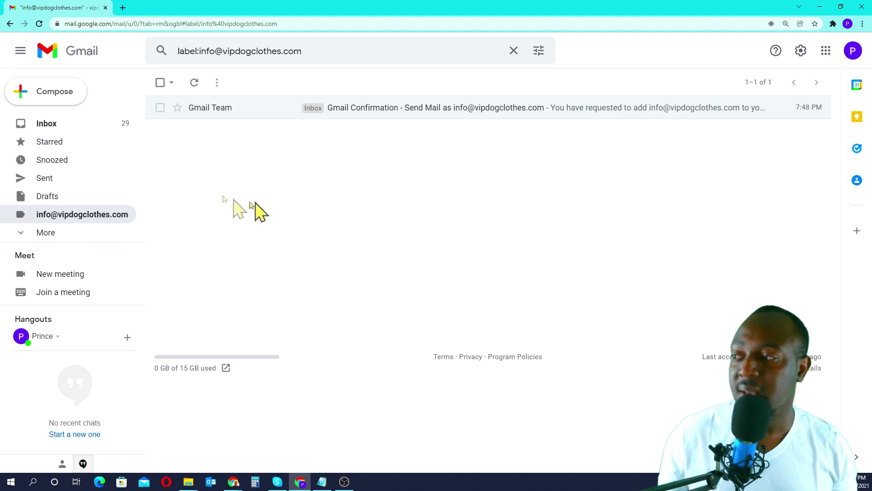
pyautogui.click(801, 51)
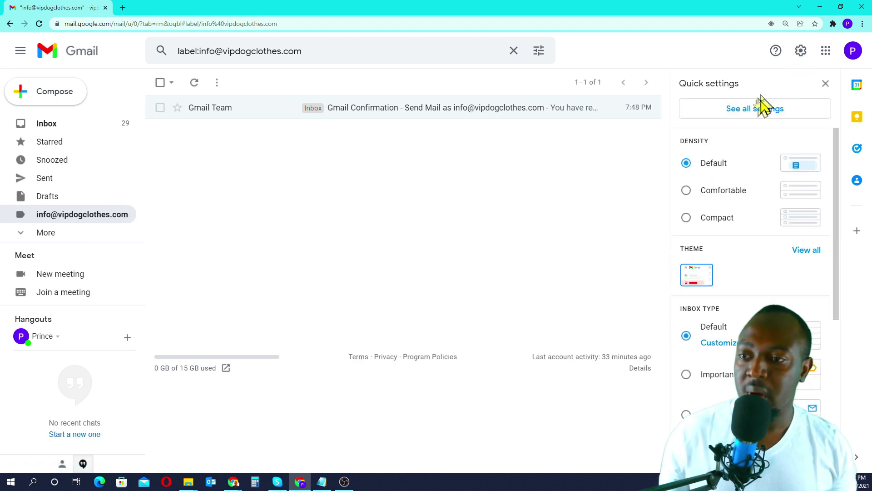
pyautogui.click(749, 110)
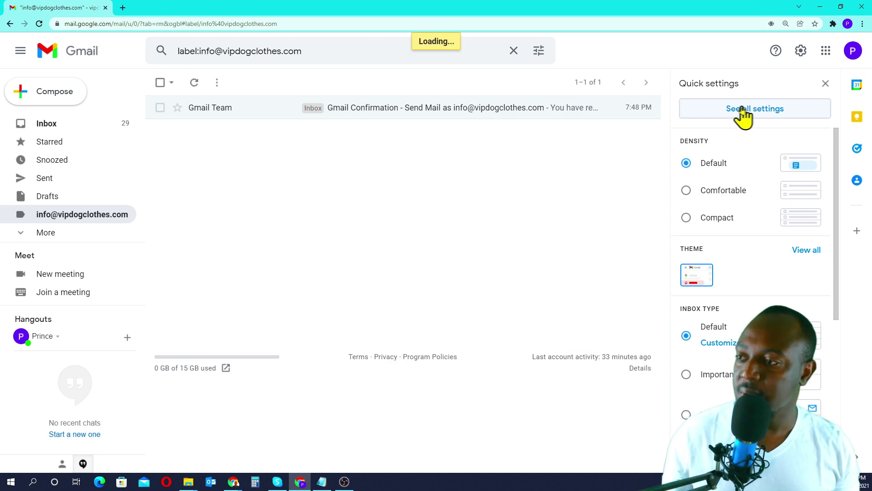
pyautogui.scroll(-1, 570, 218)
pyautogui.scroll(1, 564, 215)
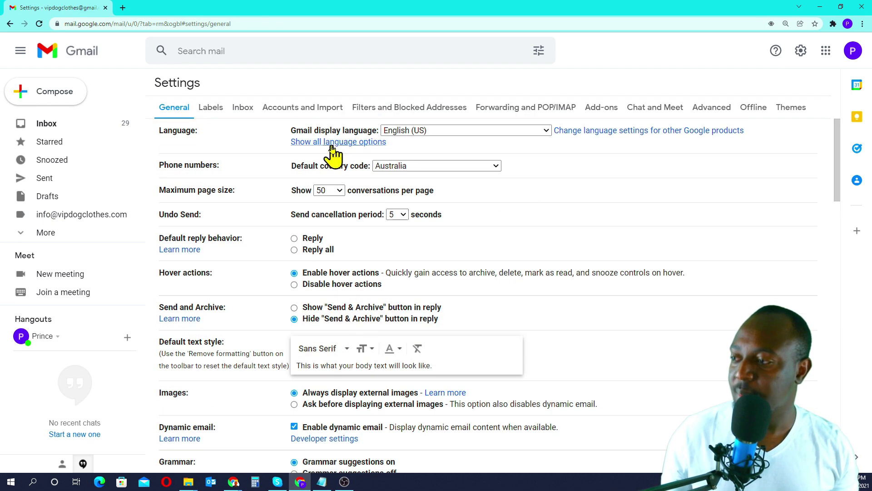
pyautogui.click(286, 108)
pyautogui.scroll(-1, 619, 208)
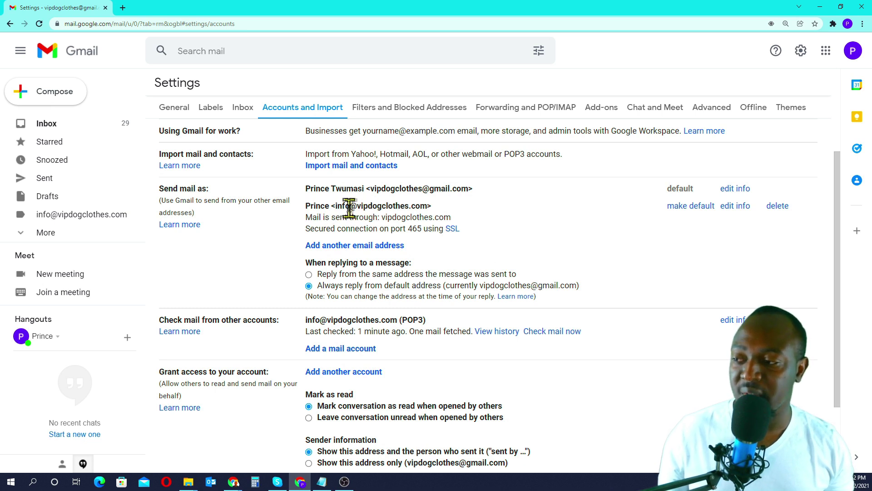
pyautogui.click(699, 207)
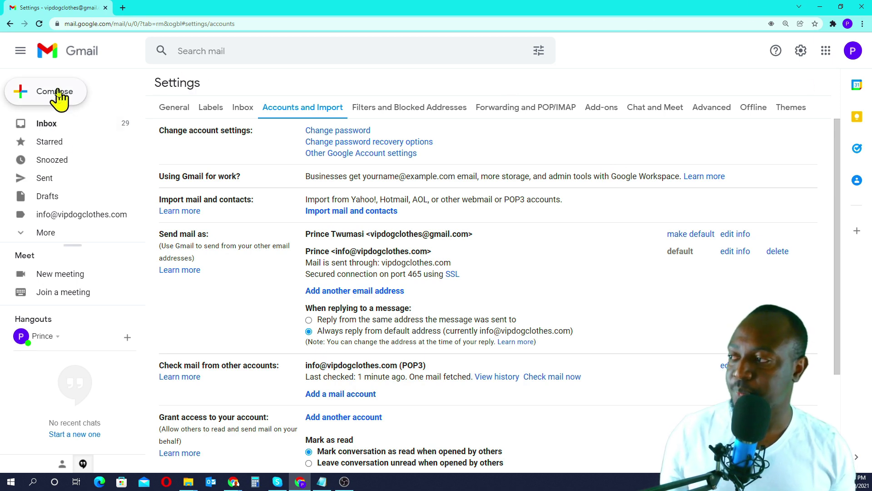
# Step: Return to the Gmail inbox and minimize the Gmail window
pyautogui.click(53, 124)
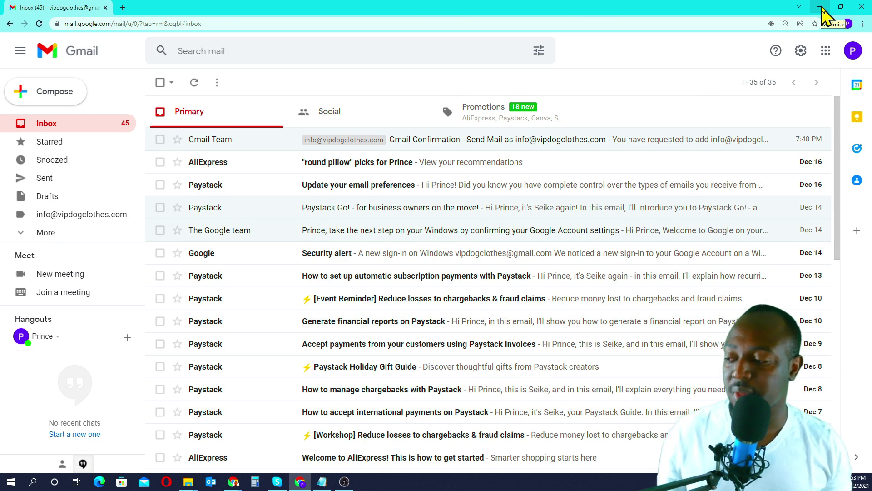
pyautogui.click(821, 8)
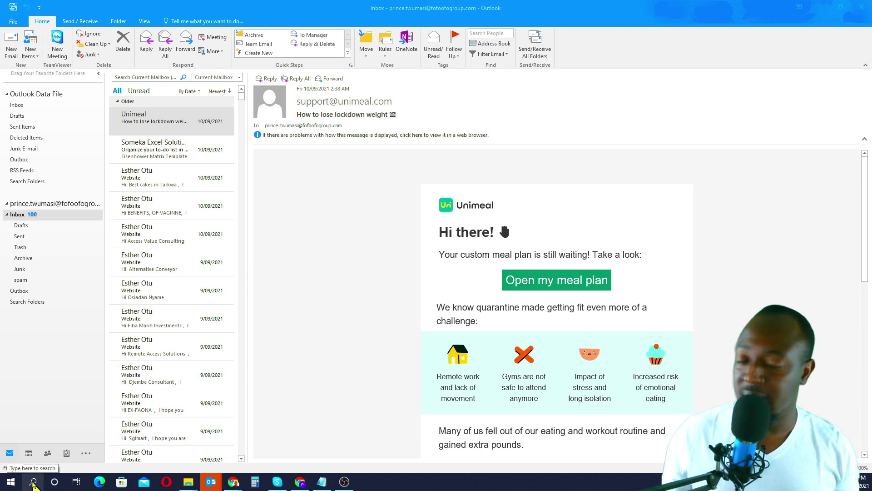
# Step: In Outlook, start Add Account from File, centre the dialog, and type the sender's name
pyautogui.hotkey('alt', 'Tab')
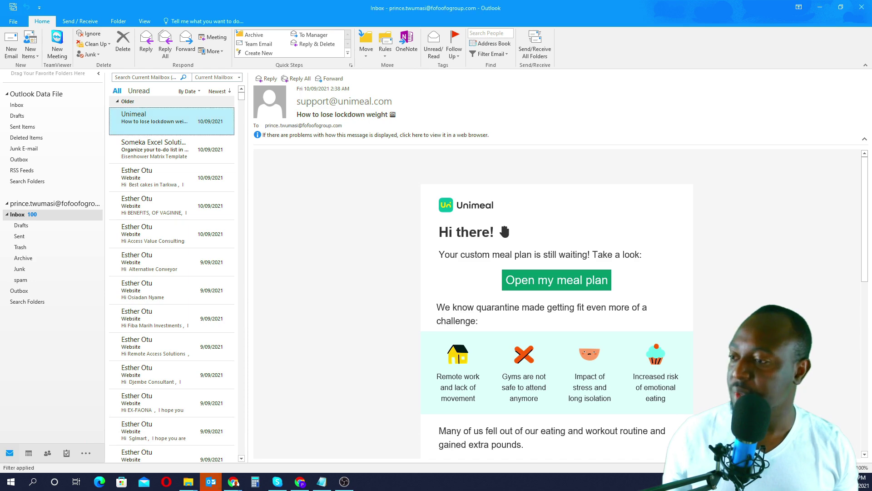
pyautogui.click(13, 22)
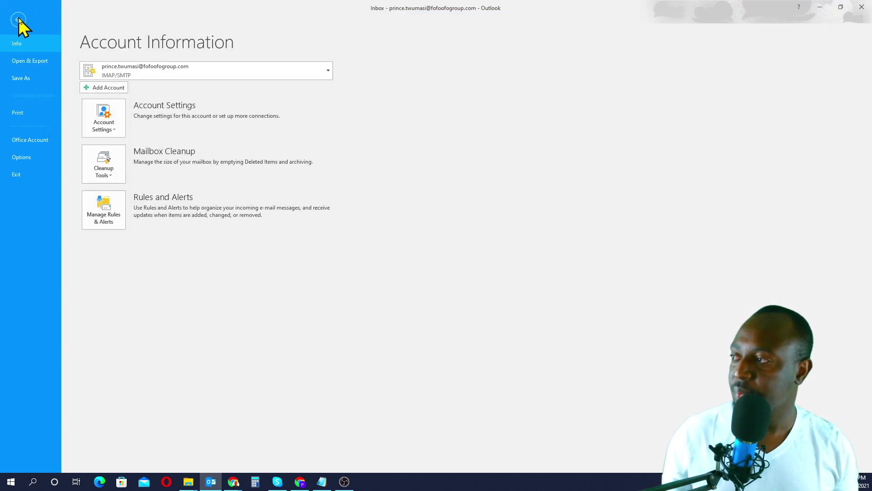
pyautogui.click(100, 89)
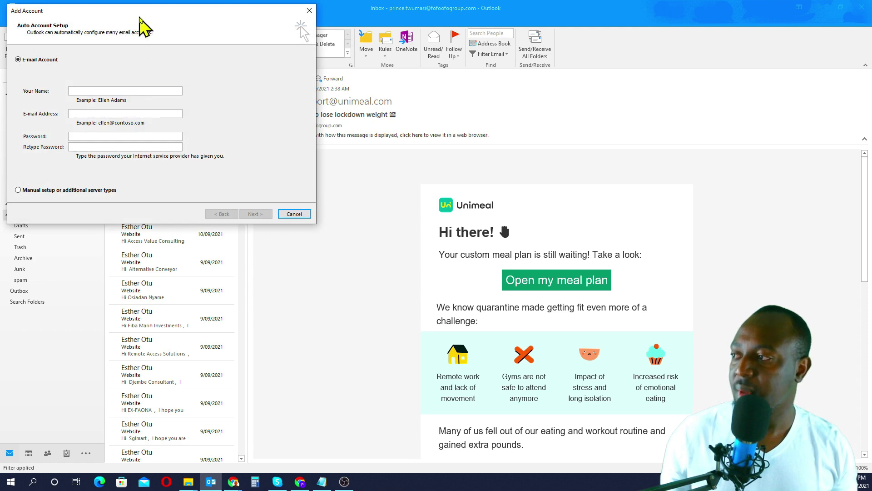
pyautogui.moveTo(140, 17); pyautogui.dragTo(313, 57)
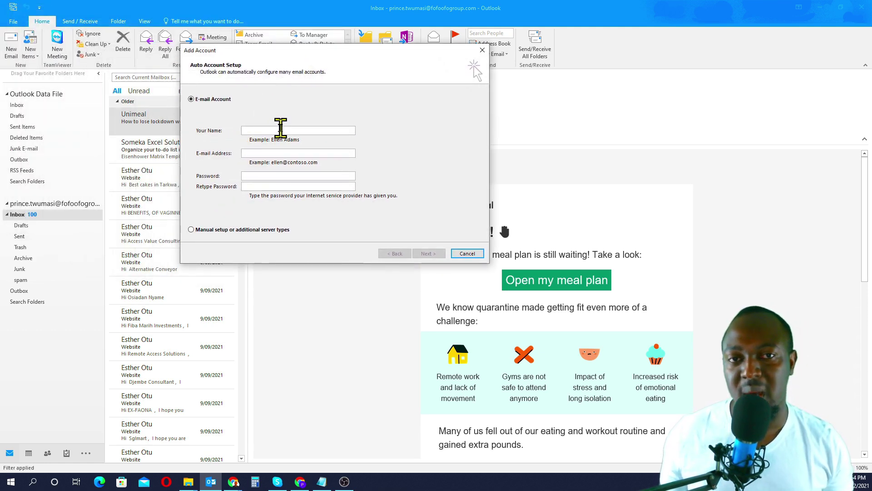
pyautogui.write('P')
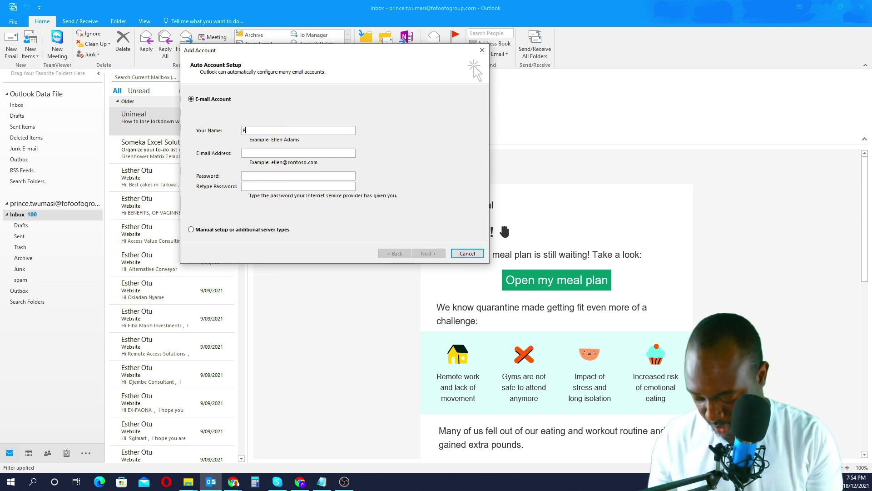
pyautogui.write('rince')
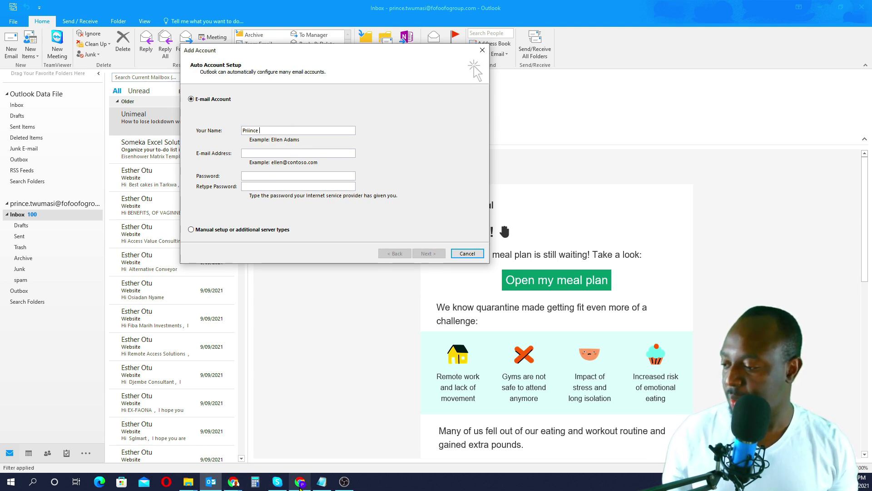
pyautogui.click(233, 482)
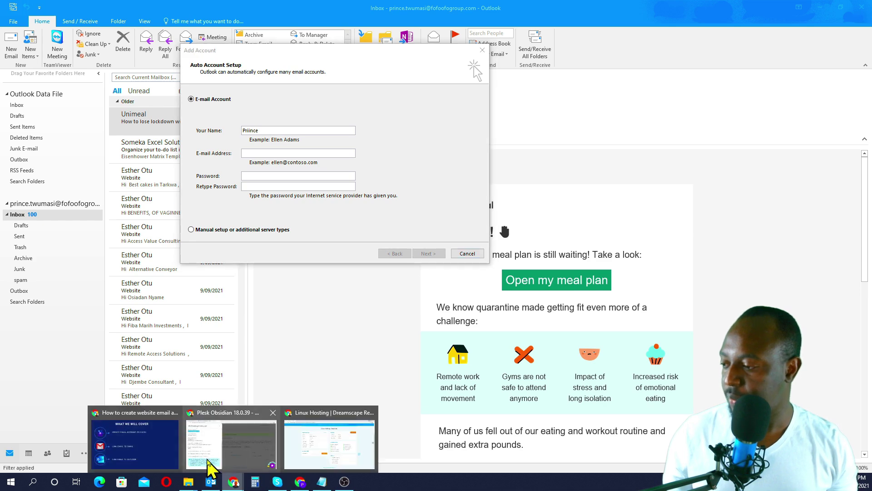
pyautogui.click(227, 440)
pyautogui.rightClick(62, 108)
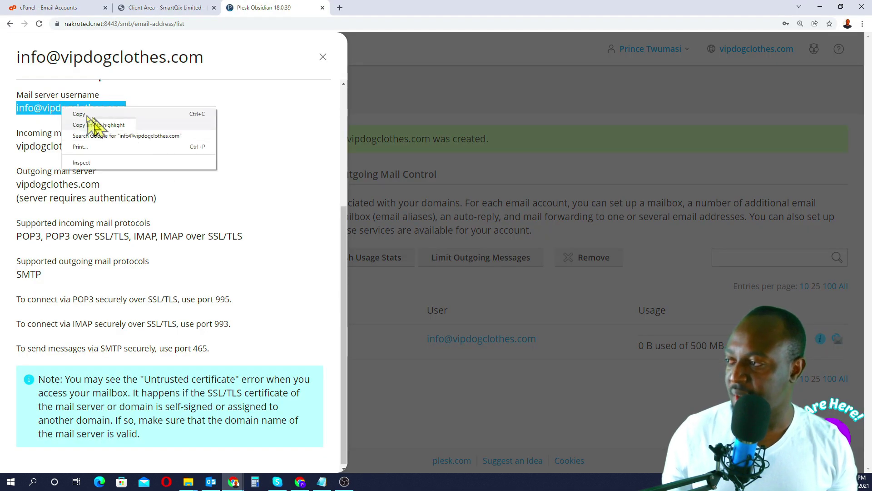
pyautogui.click(90, 115)
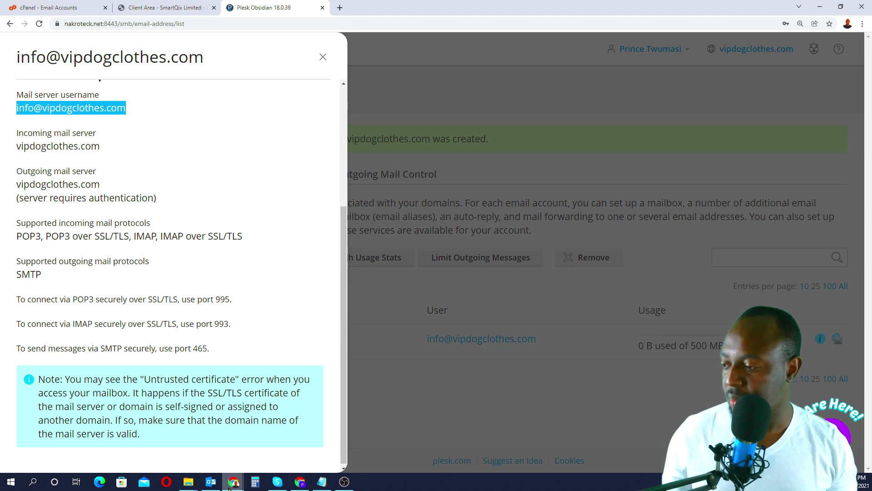
pyautogui.click(211, 481)
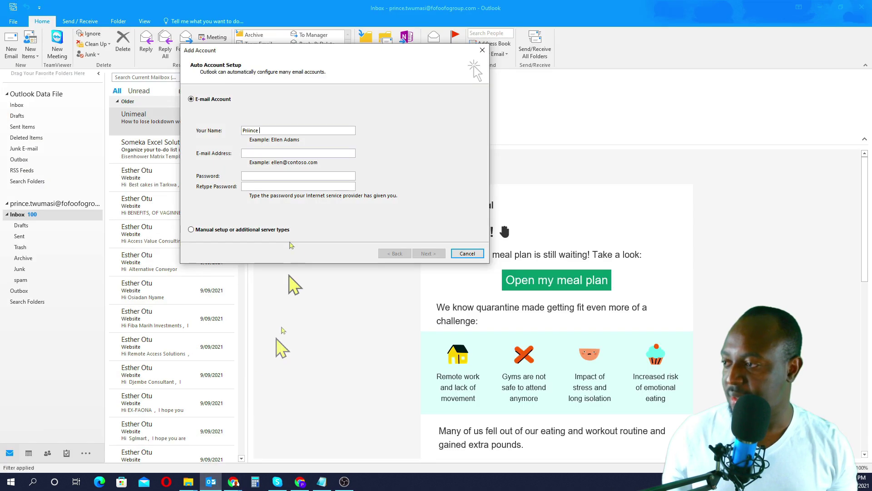
pyautogui.click(272, 153)
pyautogui.hotkey('ctrl', 'v')
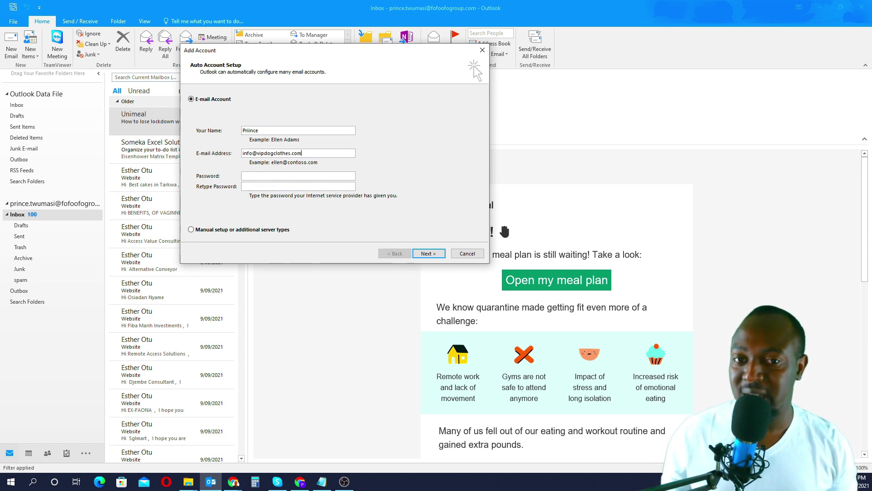
# Step: Paste the mailbox password into the Password field and move to Retype Password
pyautogui.hotkey('alt', 'Tab')
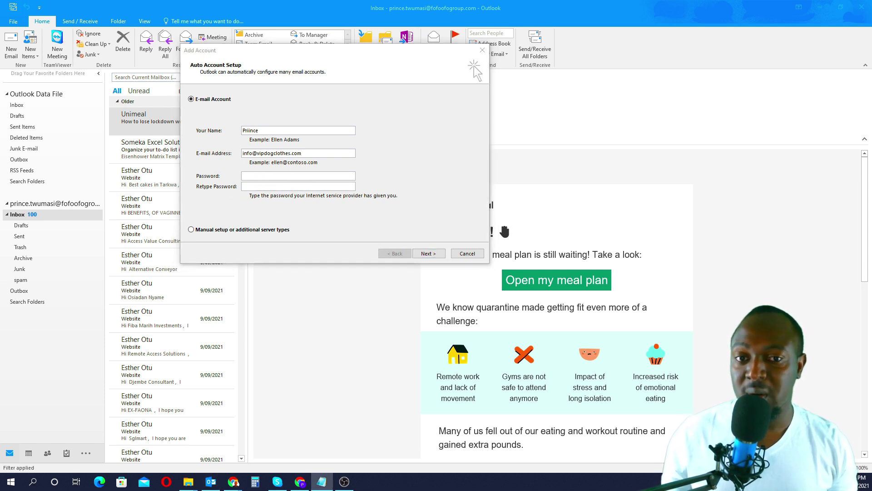
pyautogui.click(273, 175)
pyautogui.hotkey('ctrl', 'v')
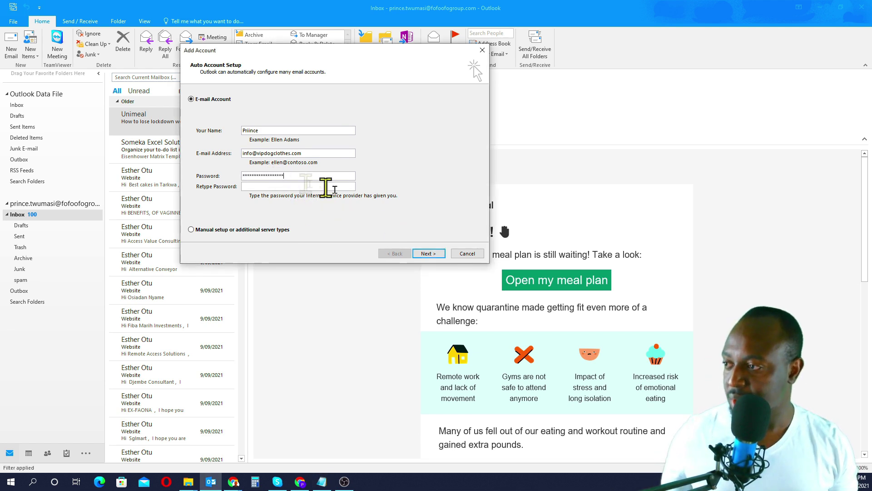
pyautogui.click(268, 185)
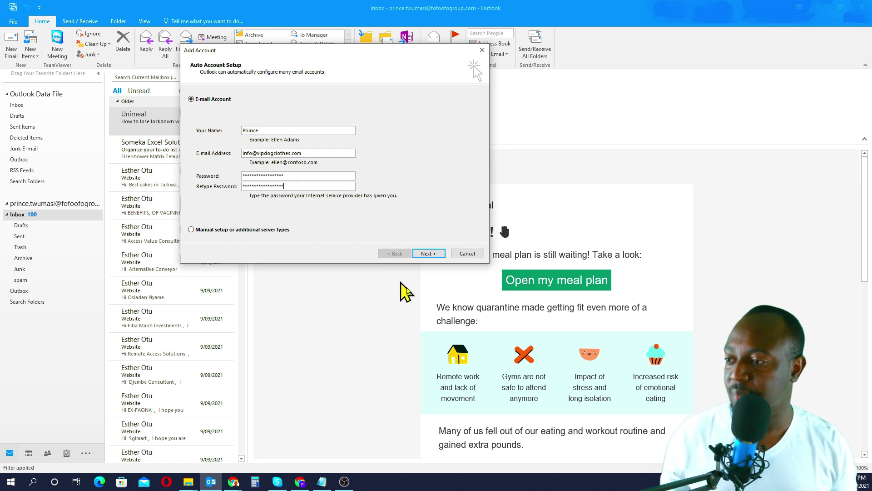
pyautogui.click(429, 253)
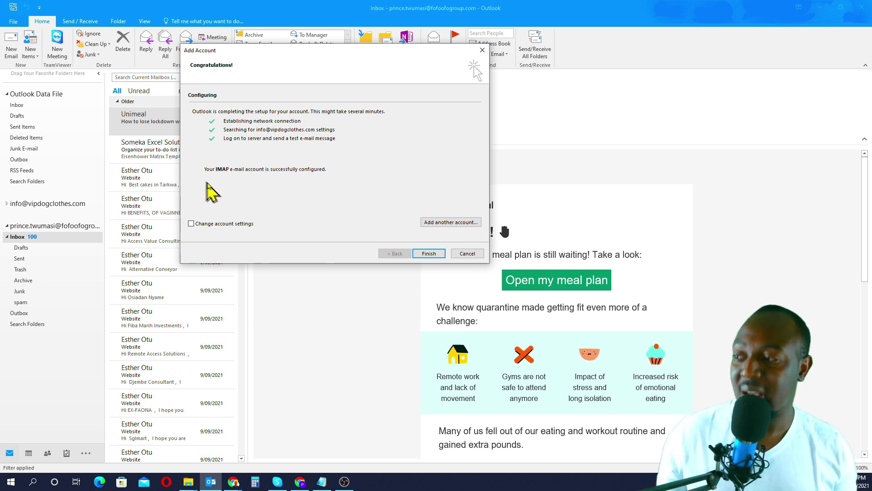
pyautogui.click(431, 254)
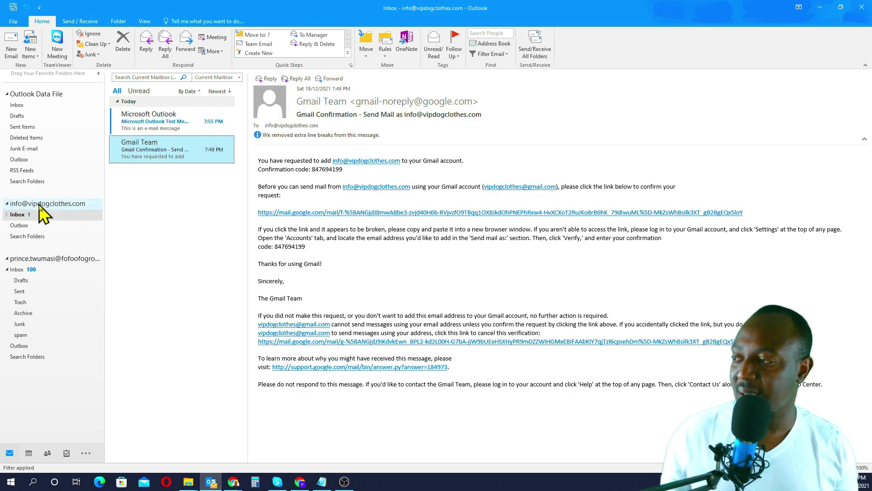
pyautogui.click(153, 122)
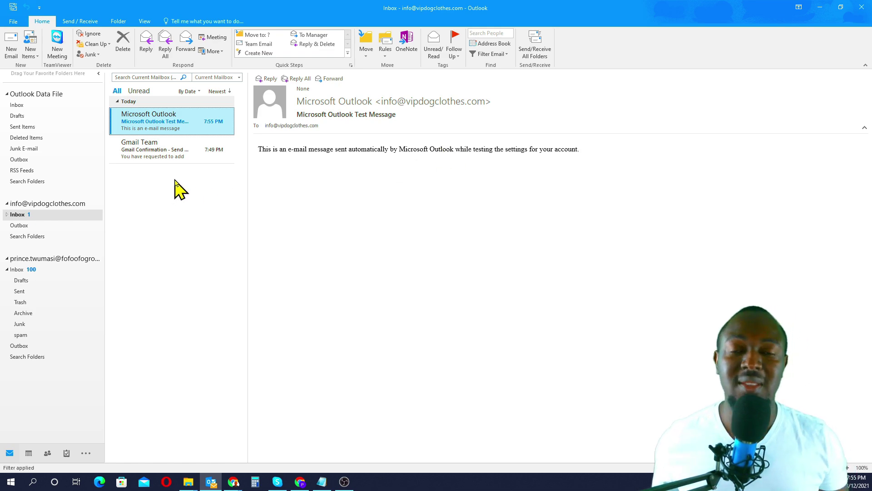
pyautogui.click(821, 8)
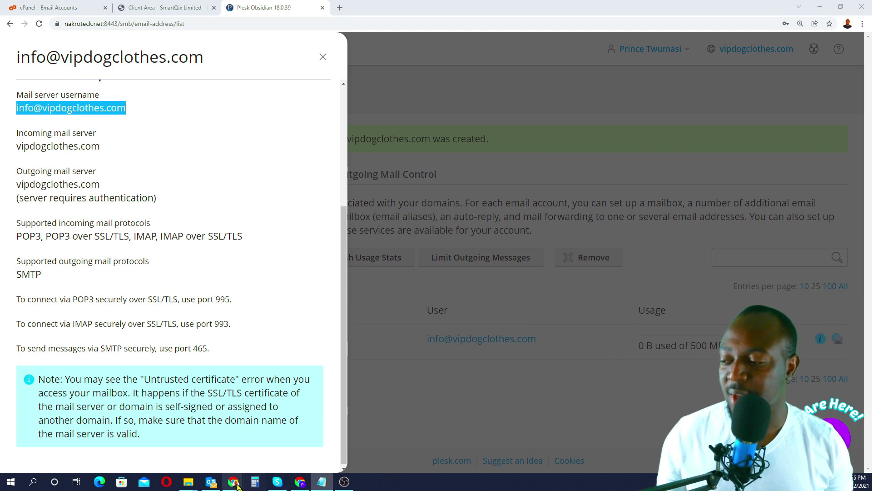
# Step: Bring the Chrome 'What We Will Cover' slideshow window to the front
pyautogui.moveTo(294, 487)
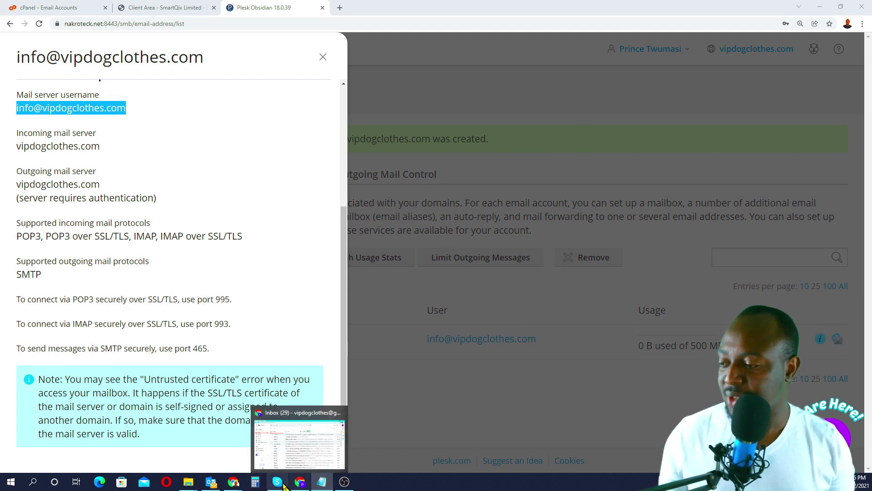
pyautogui.moveTo(253, 486)
pyautogui.click(150, 466)
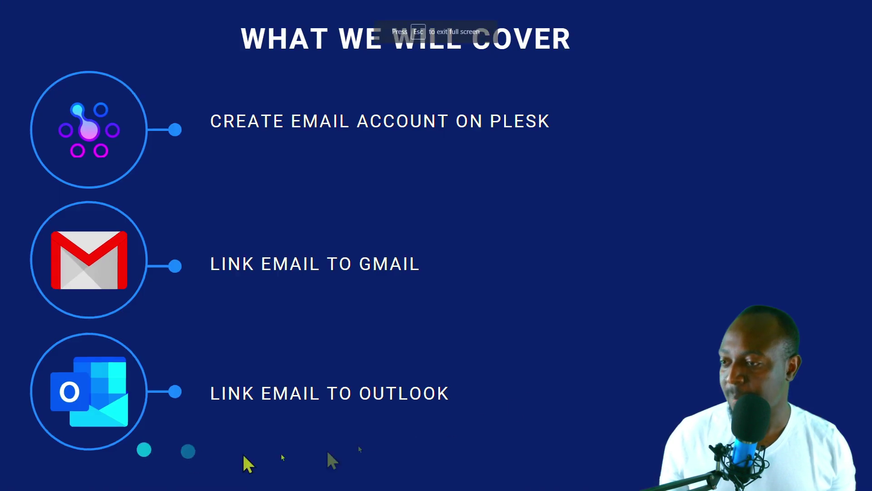